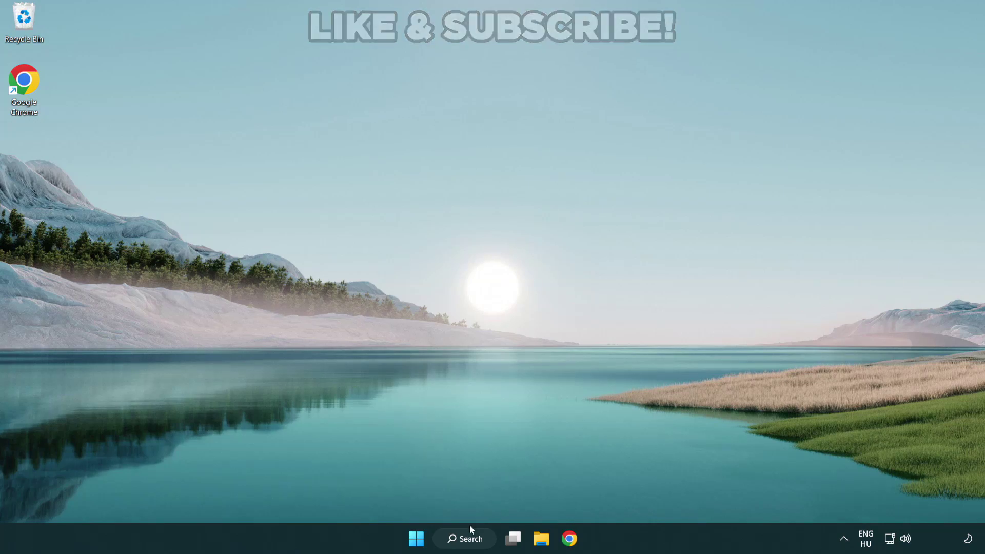
# - Search Windows for 'device manager' so Device Manager appears as the best match
pyautogui.click(471, 543)
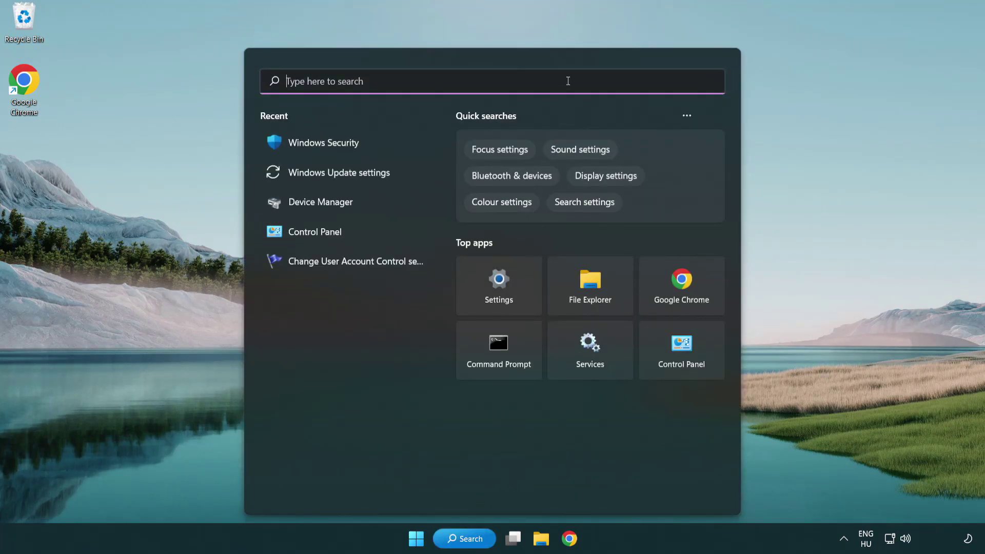
pyautogui.write('device m')
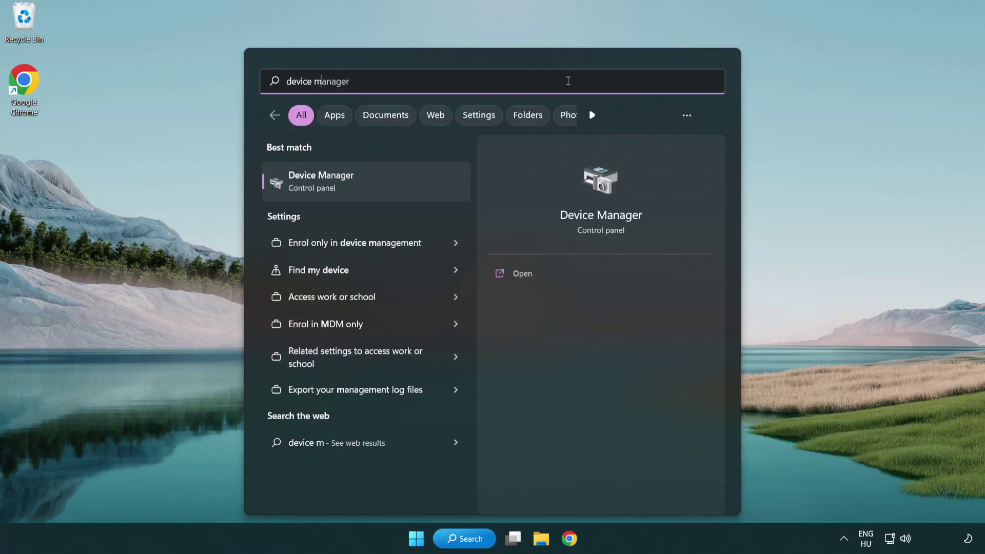
pyautogui.write('anager')
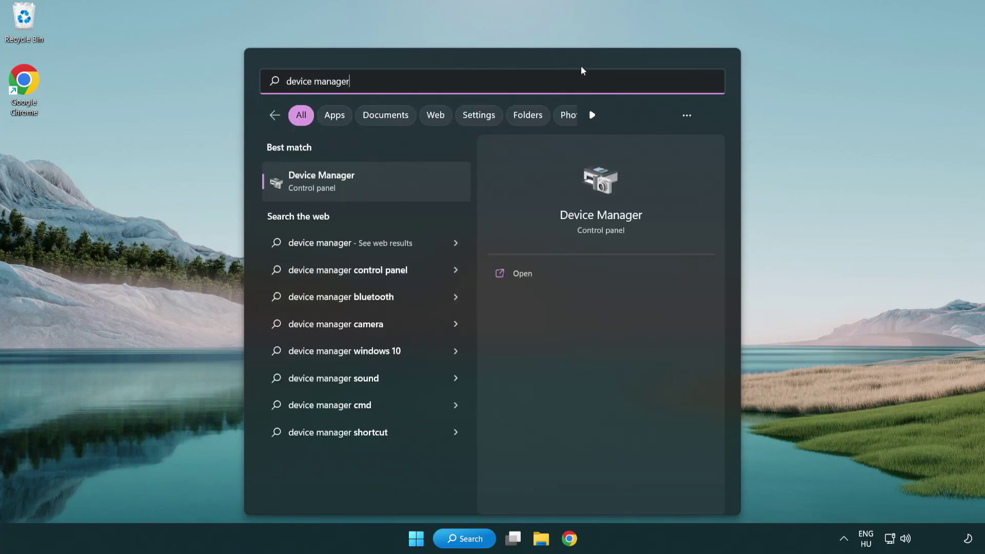
# - Open Device Manager, centre its window and expand the Display adapters category
pyautogui.click(394, 187)
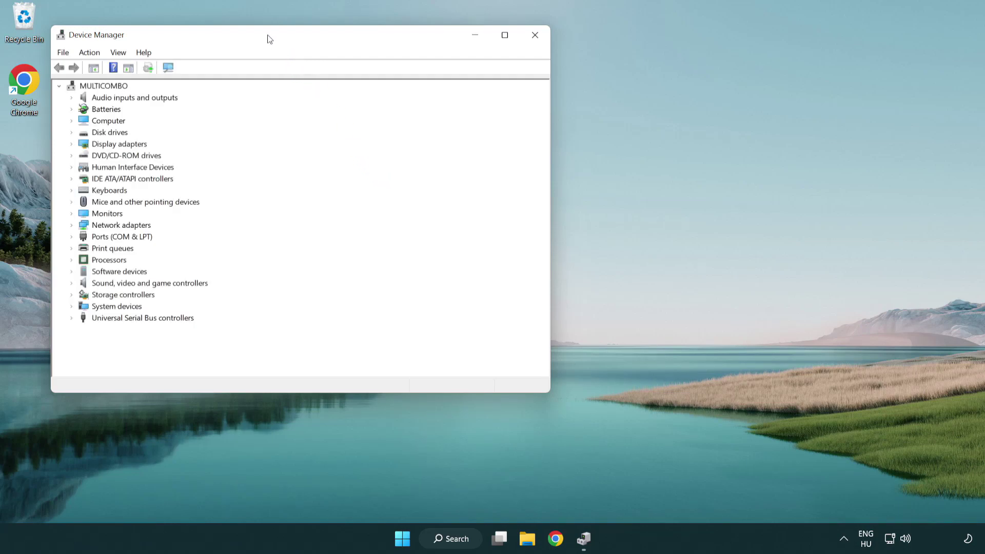
pyautogui.moveTo(269, 39); pyautogui.dragTo(434, 99)
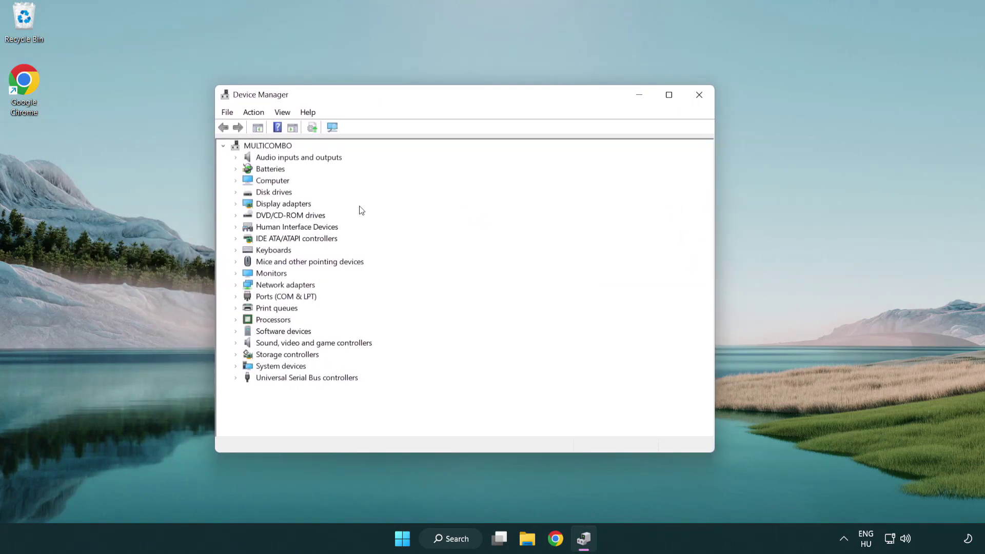
pyautogui.click(269, 206)
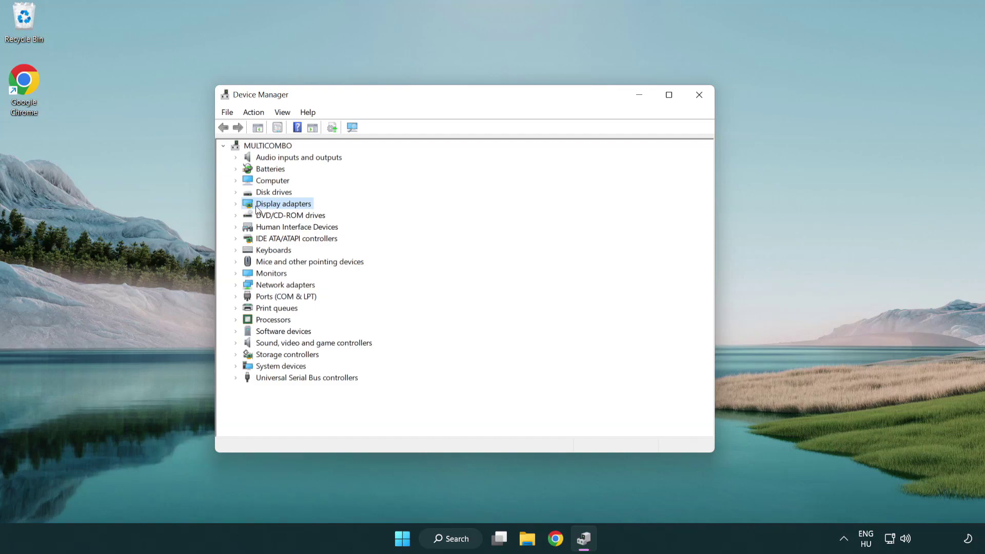
pyautogui.click(236, 204)
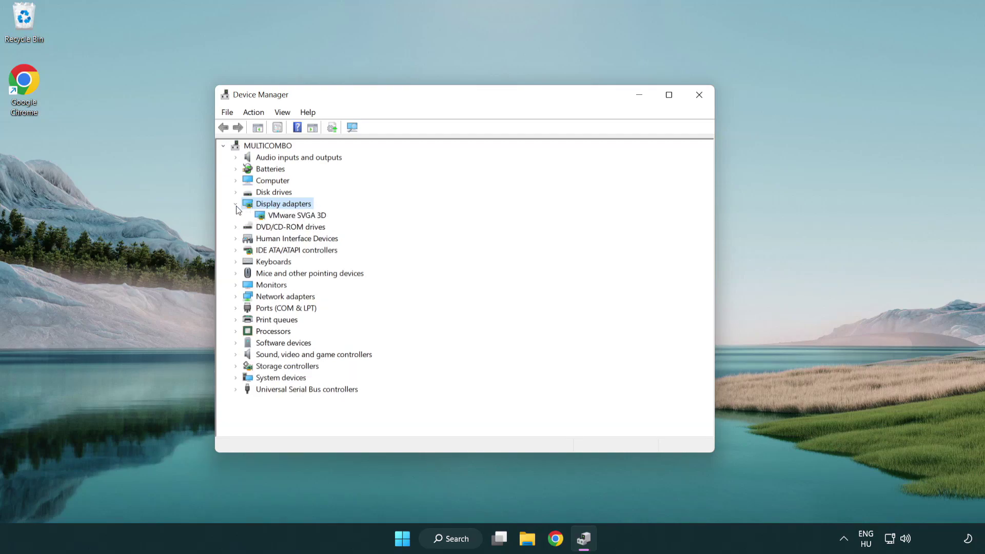
# - Start the Update driver wizard for the VMware SVGA 3D adapter
pyautogui.click(293, 218)
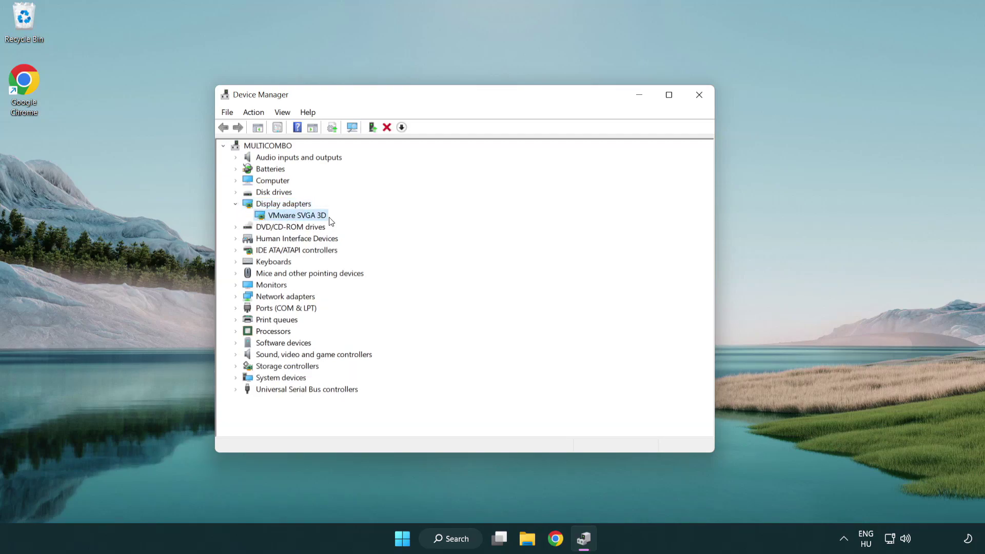
pyautogui.rightClick(293, 219)
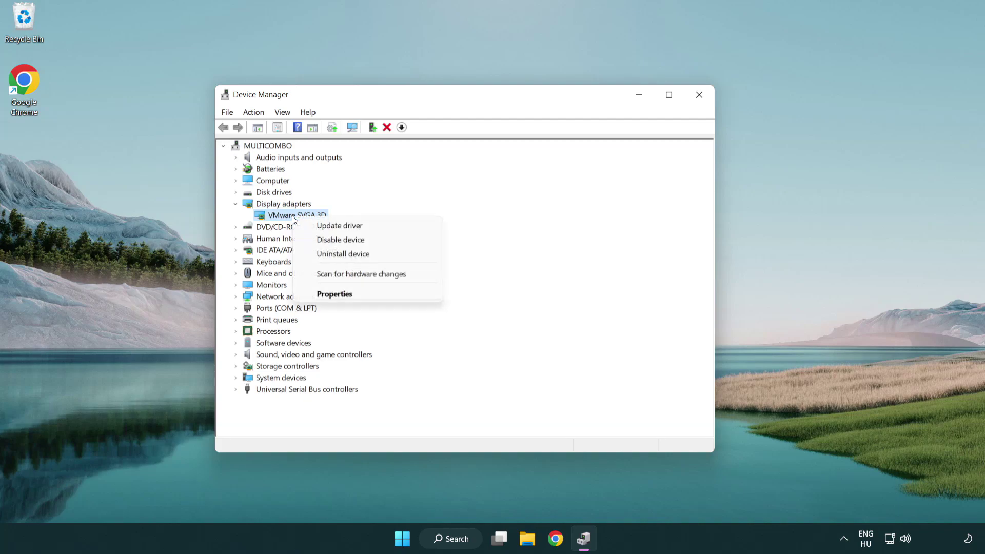
pyautogui.click(389, 228)
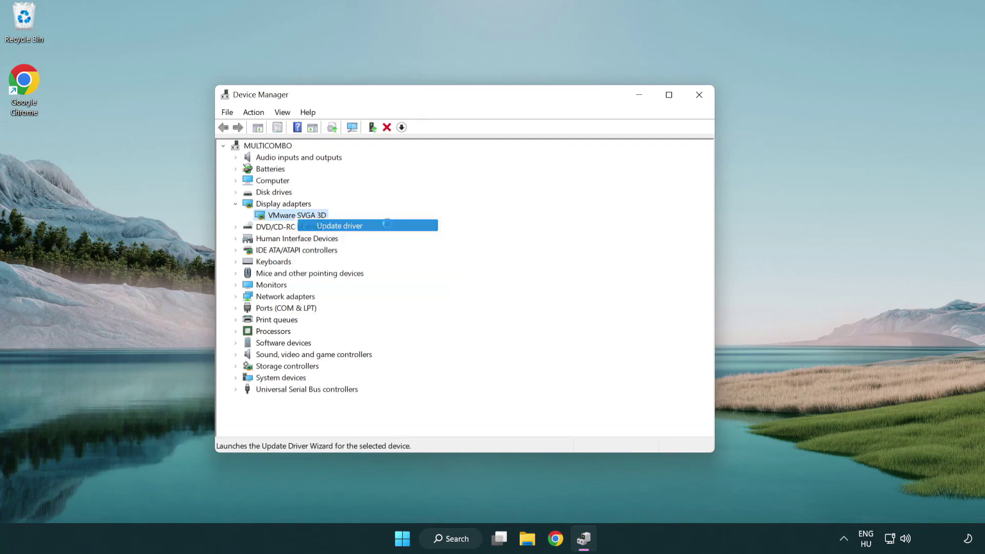
pyautogui.moveTo(406, 154); pyautogui.dragTo(426, 148)
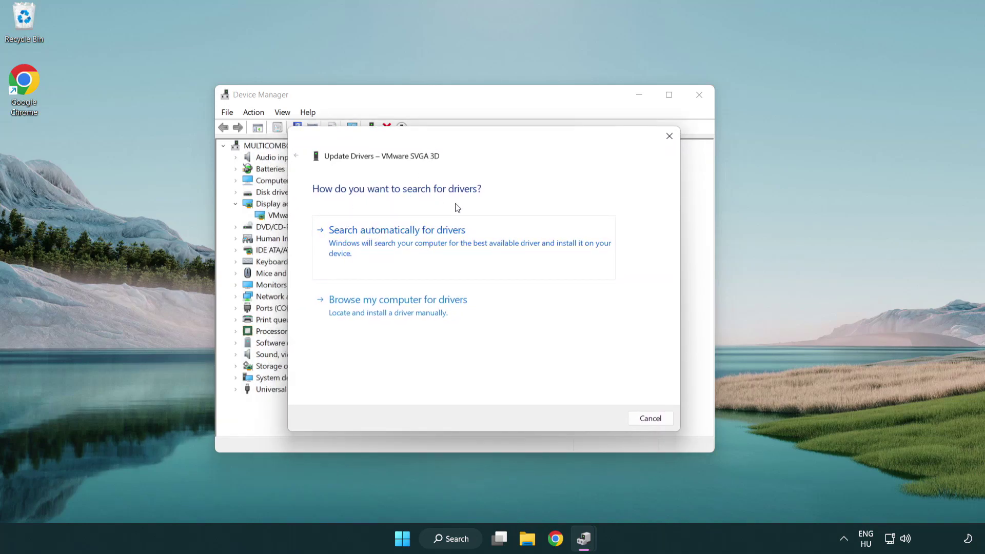
# - Search automatically for a VMware SVGA 3D driver, then close the wizard once the best driver is confirmed installed
pyautogui.click(434, 240)
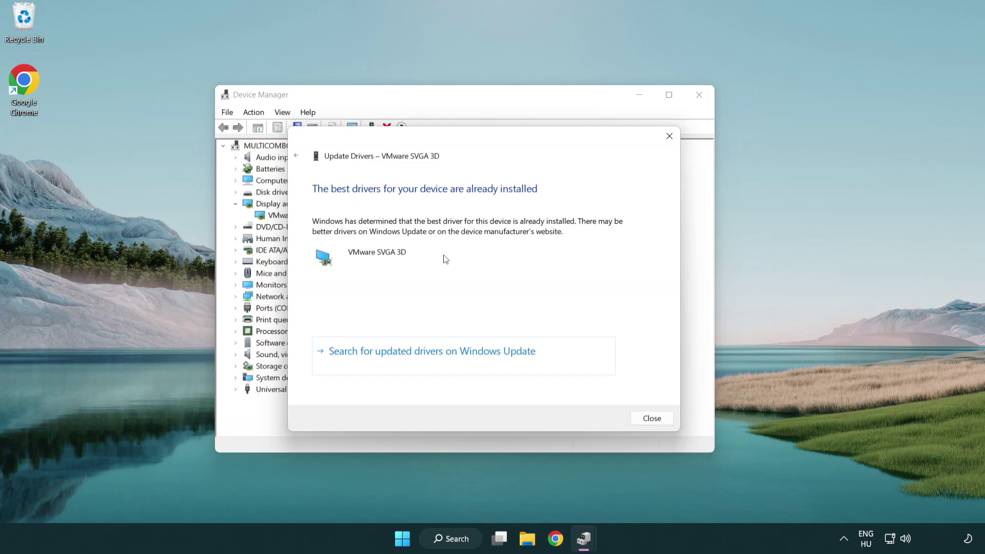
pyautogui.click(652, 418)
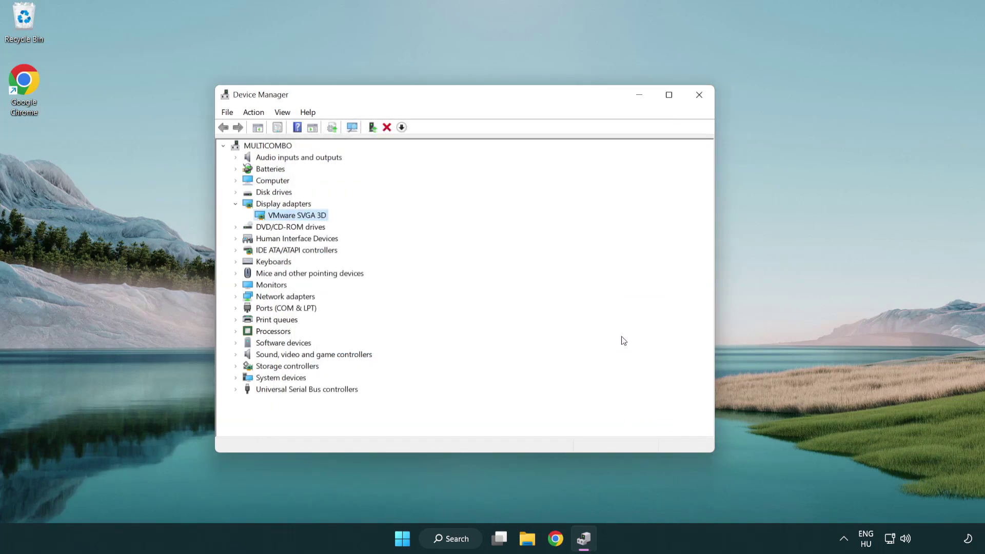
# - Close Device Manager and search Windows for 'update'
pyautogui.click(702, 99)
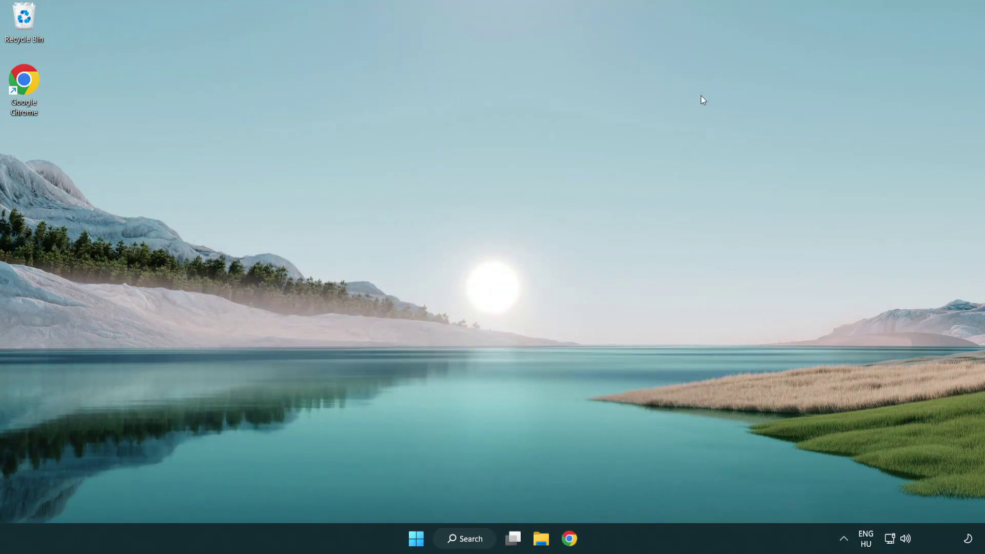
pyautogui.click(474, 536)
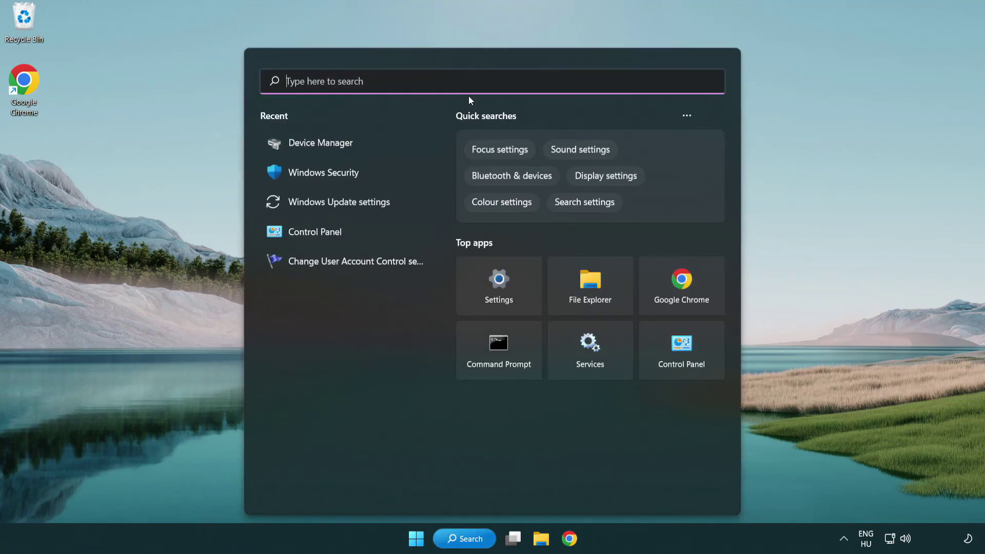
pyautogui.write('update')
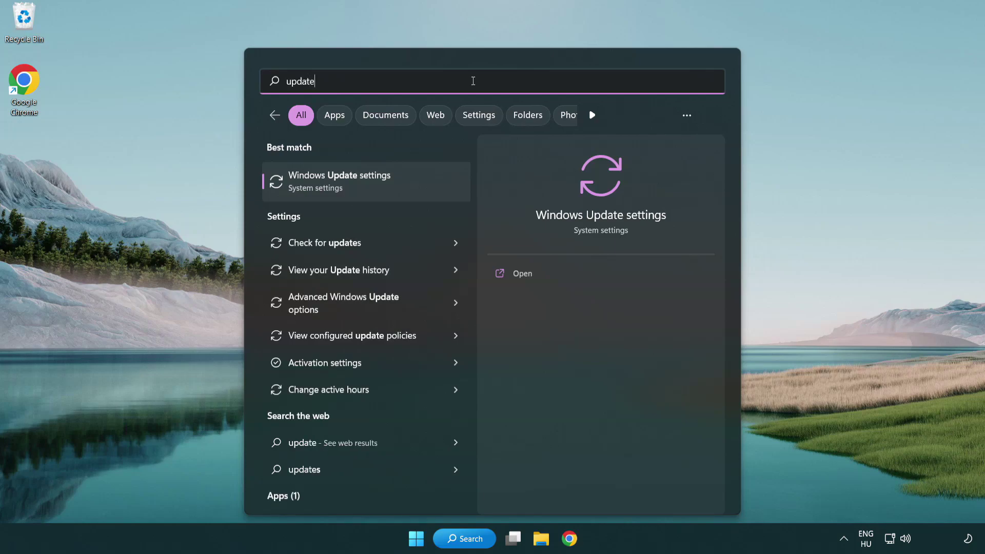
# - Run a Windows Update check, which reports the PC up to date, and close Settings
pyautogui.click(385, 189)
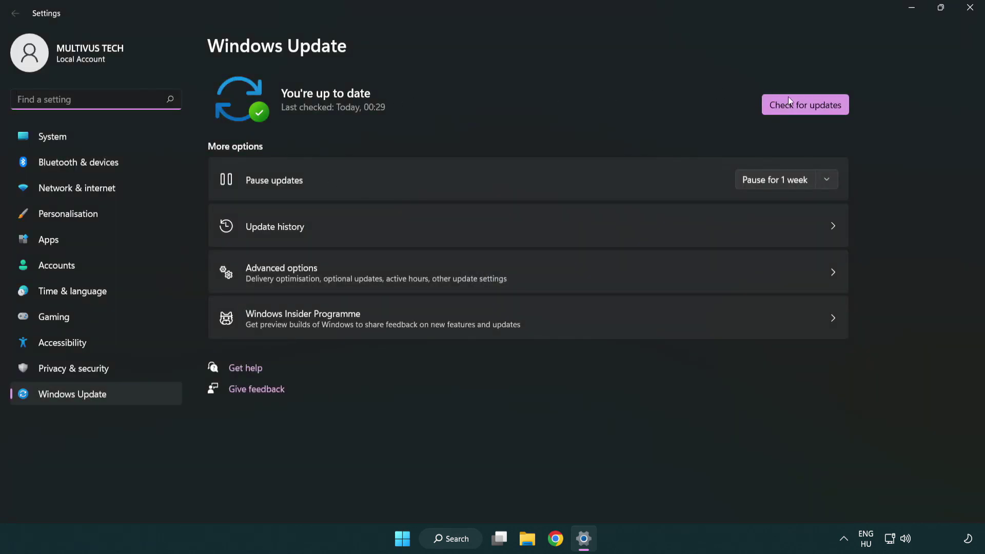
pyautogui.click(826, 110)
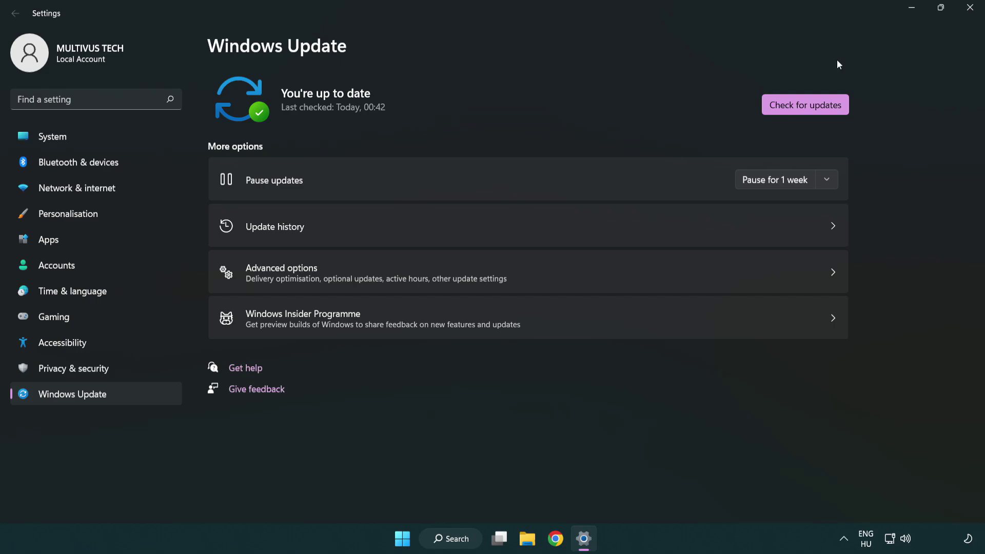
pyautogui.click(969, 8)
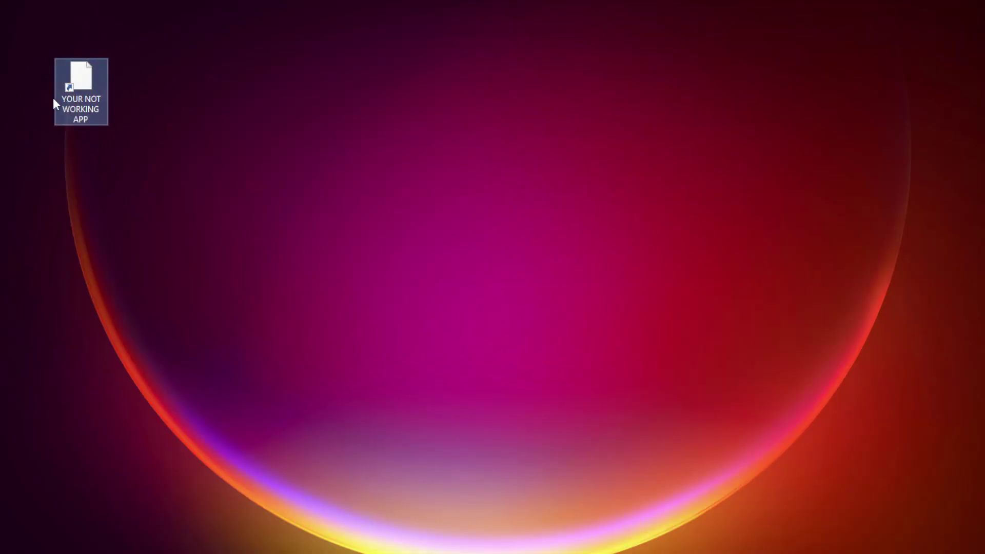
# - Open Properties for the YOUR NOT WORKING APP desktop shortcut and centre the dialog
pyautogui.rightClick(81, 73)
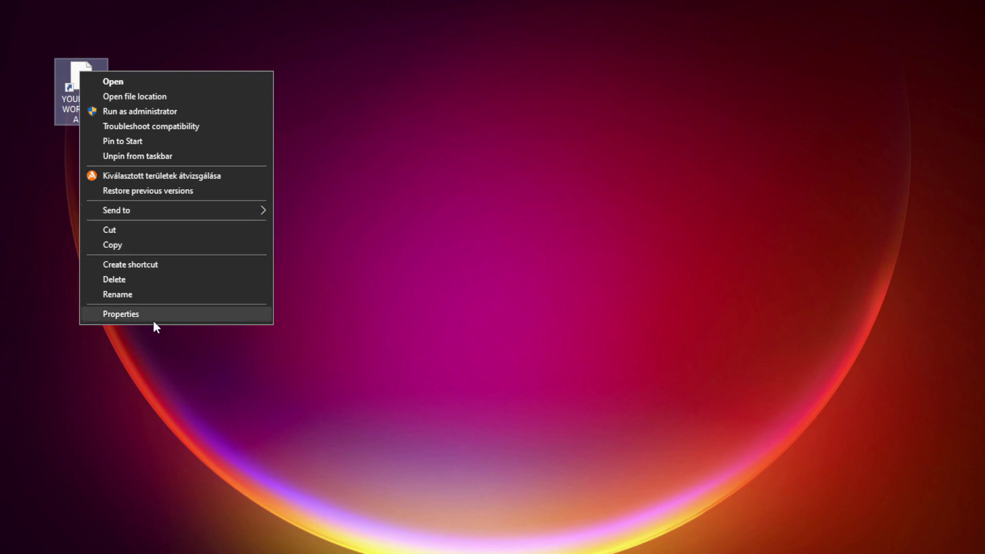
pyautogui.click(200, 315)
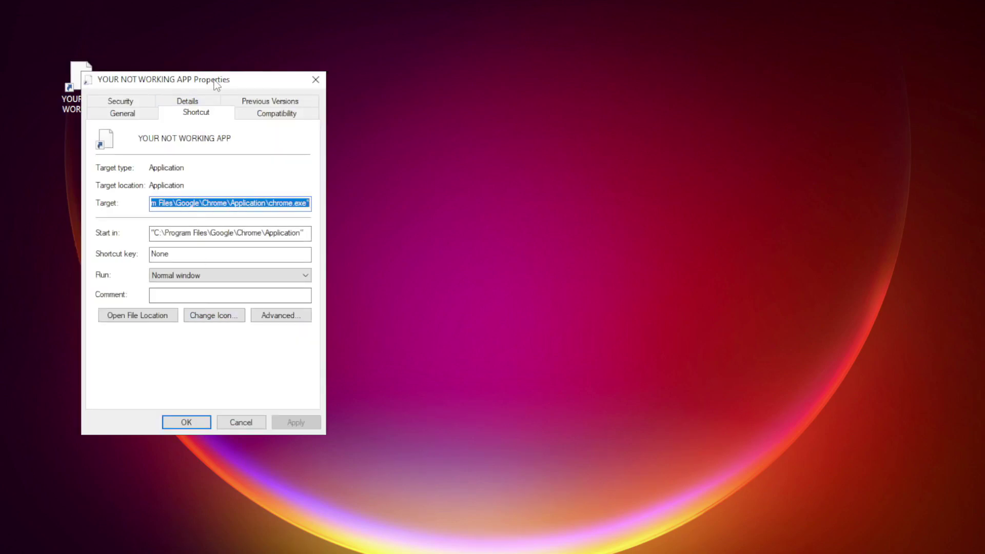
pyautogui.moveTo(218, 85); pyautogui.dragTo(499, 110)
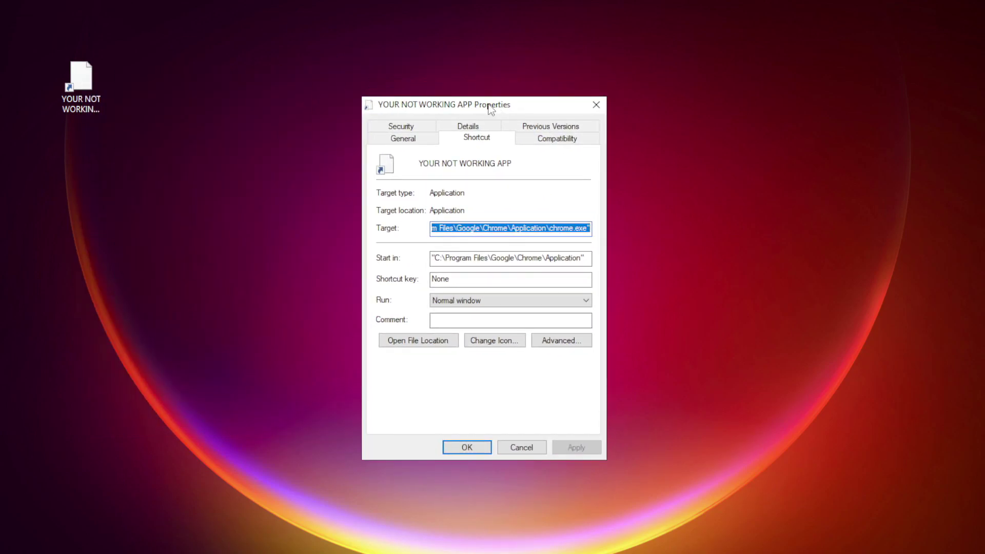
# - Make the shortcut run in Windows 8 compatibility mode as administrator, then apply and close
pyautogui.click(578, 143)
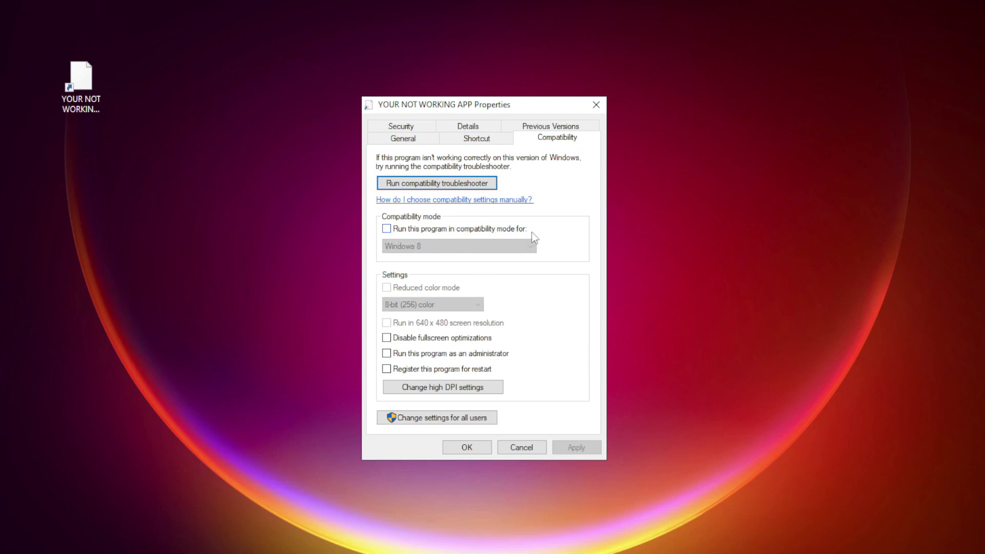
pyautogui.click(402, 231)
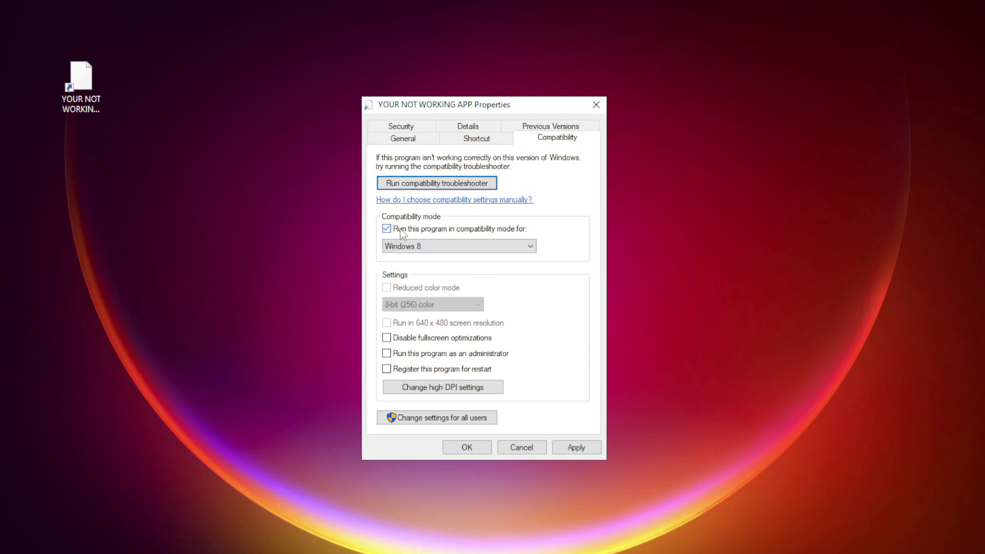
pyautogui.click(438, 246)
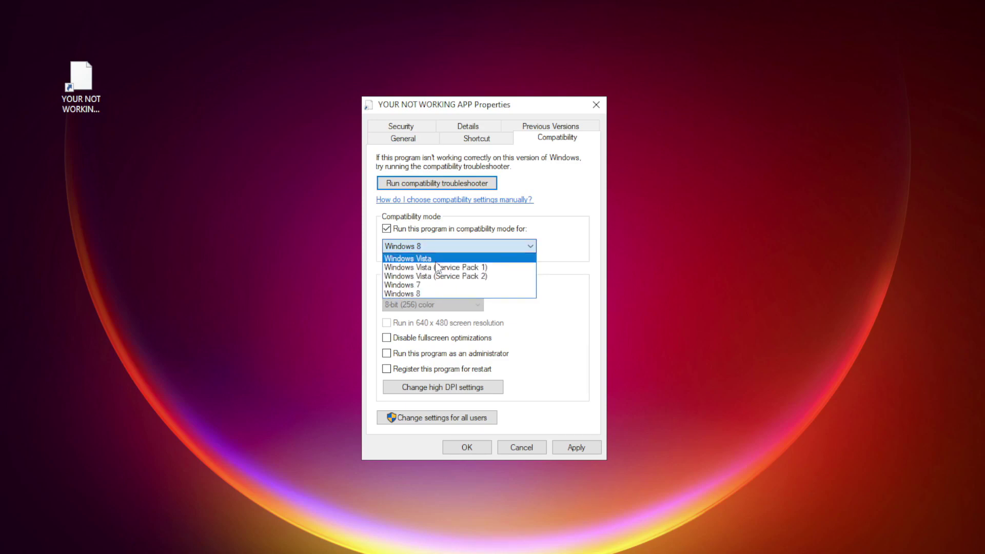
pyautogui.click(430, 292)
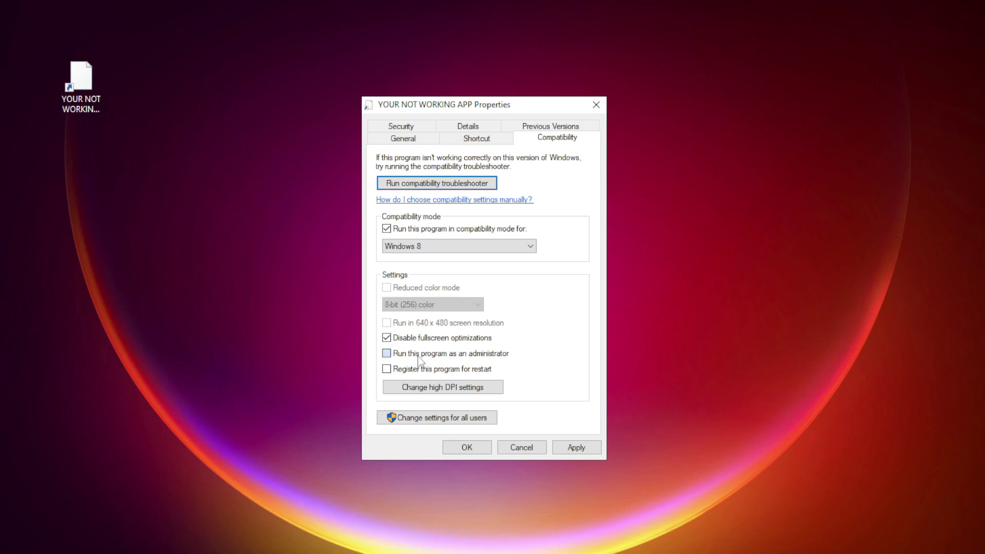
pyautogui.click(399, 353)
pyautogui.click(584, 451)
pyautogui.click(468, 449)
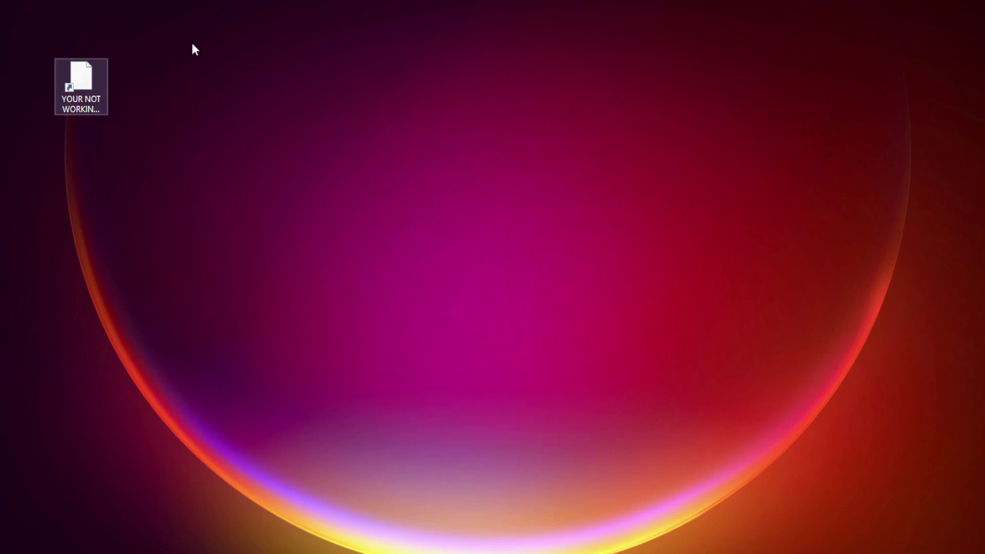
# - Launch the app from its desktop shortcut to test it, then open the Start button's quick-link menu
pyautogui.doubleClick(76, 88)
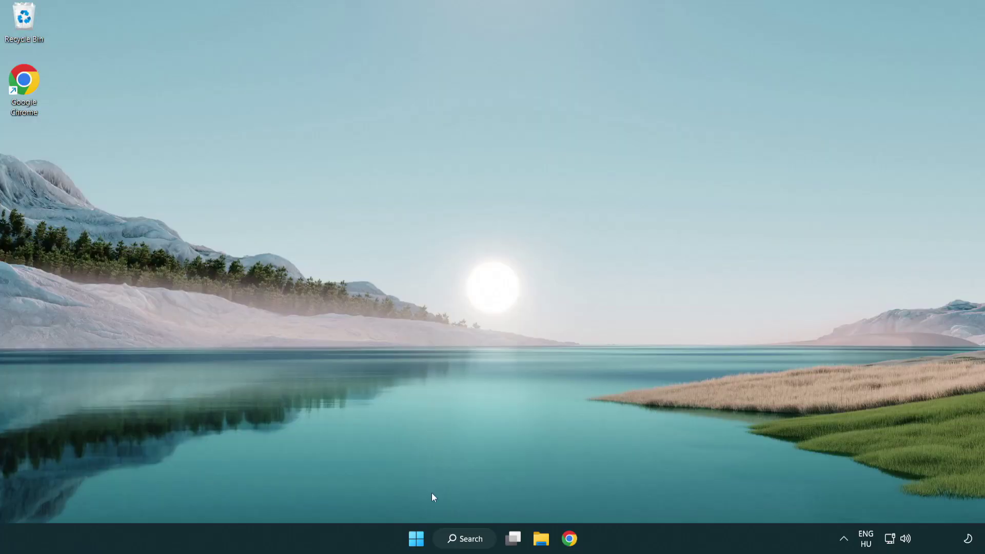
pyautogui.rightClick(417, 543)
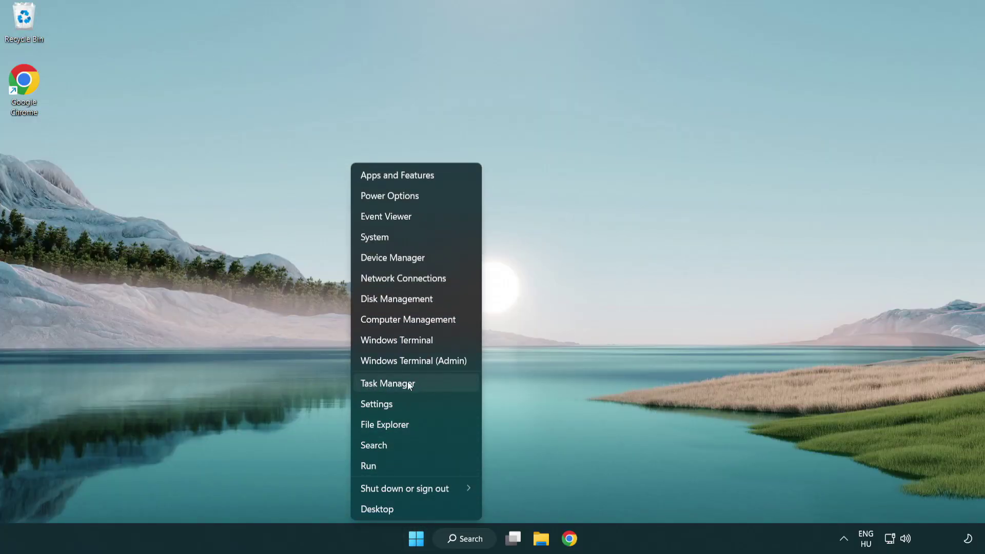
# - In Task Manager's Startup tab, disable Terminal, Phone Link, Cortana and Windows Security notifications
pyautogui.click(435, 389)
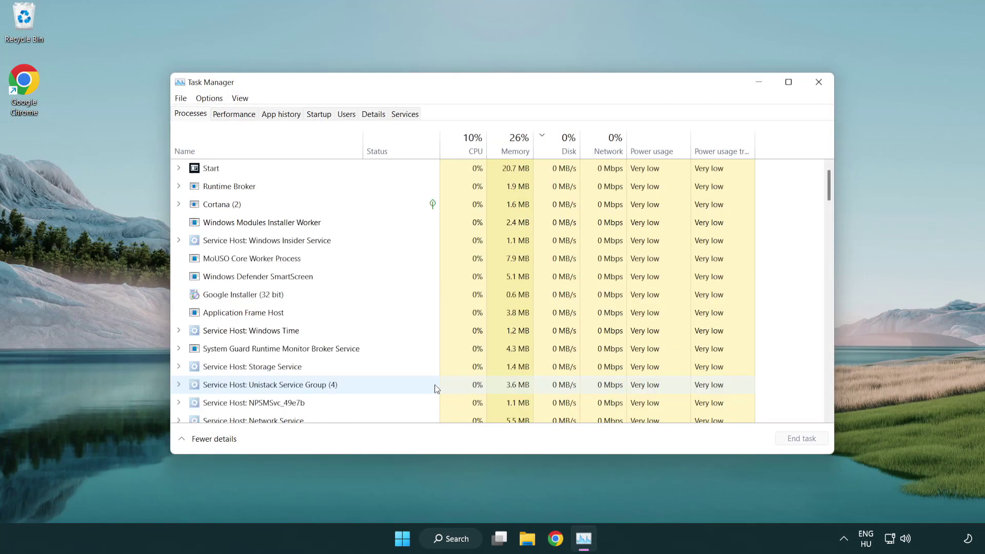
pyautogui.click(319, 114)
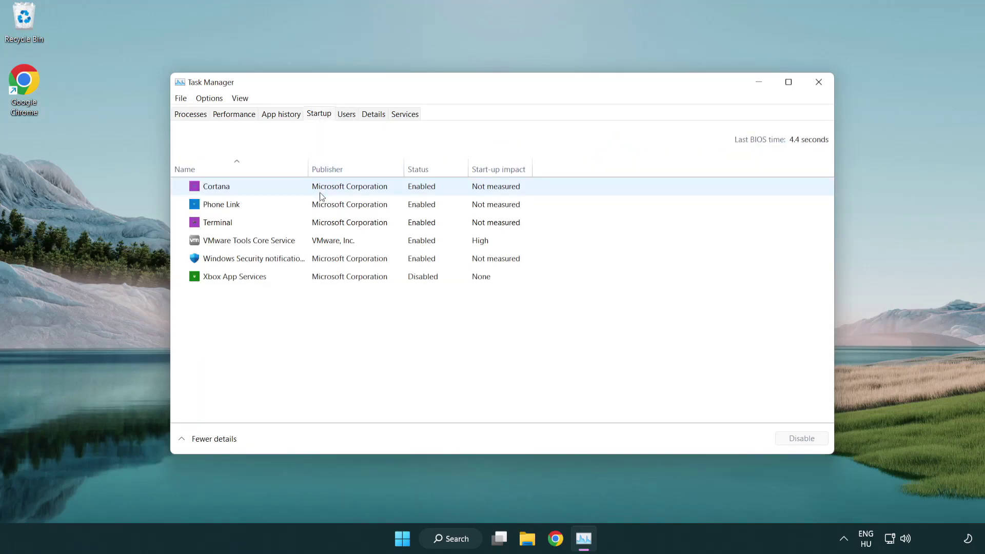
pyautogui.click(322, 223)
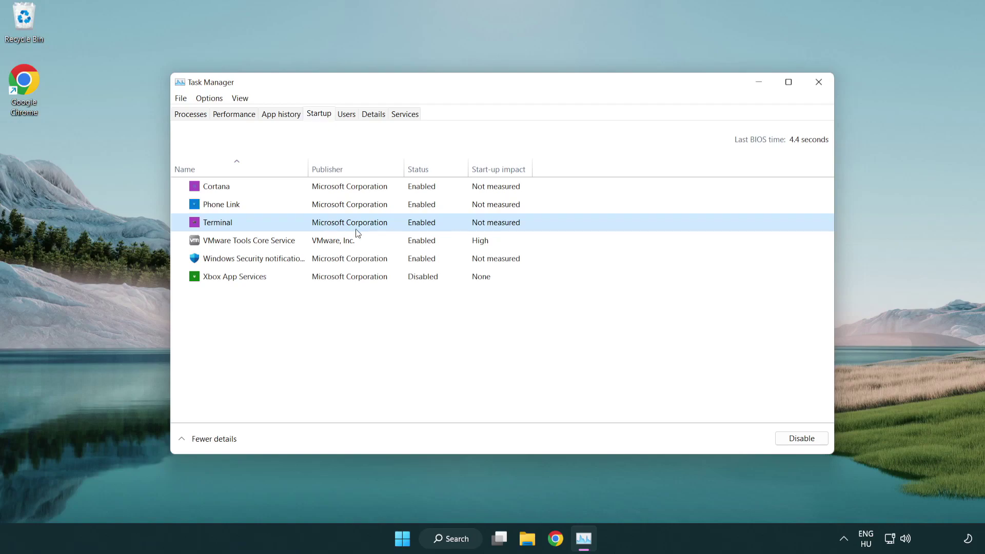
pyautogui.click(784, 438)
pyautogui.click(413, 208)
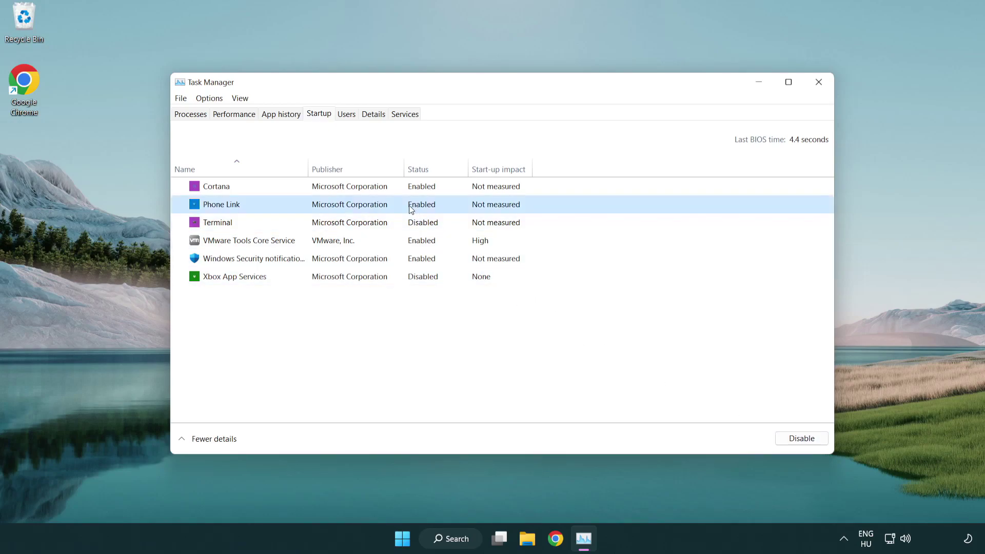
pyautogui.click(791, 437)
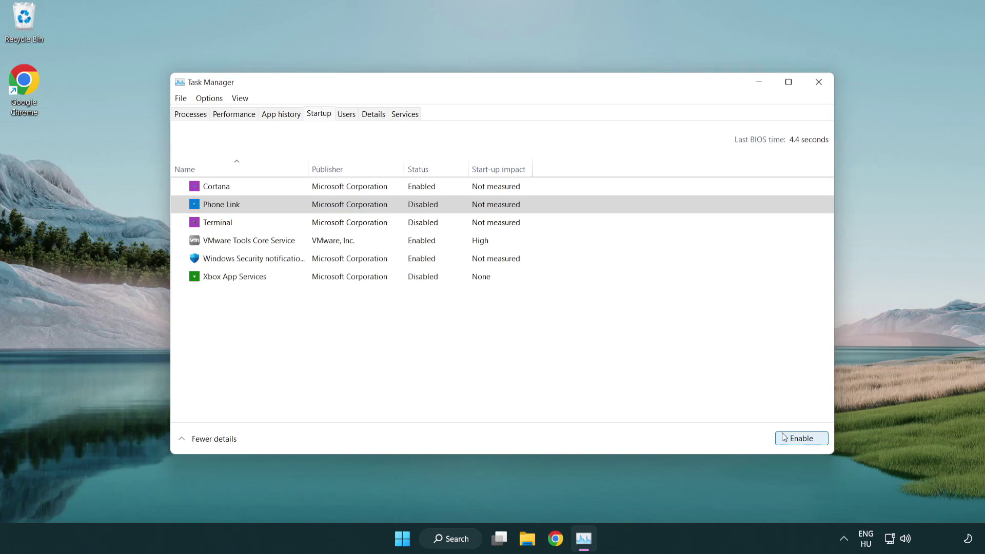
pyautogui.click(352, 192)
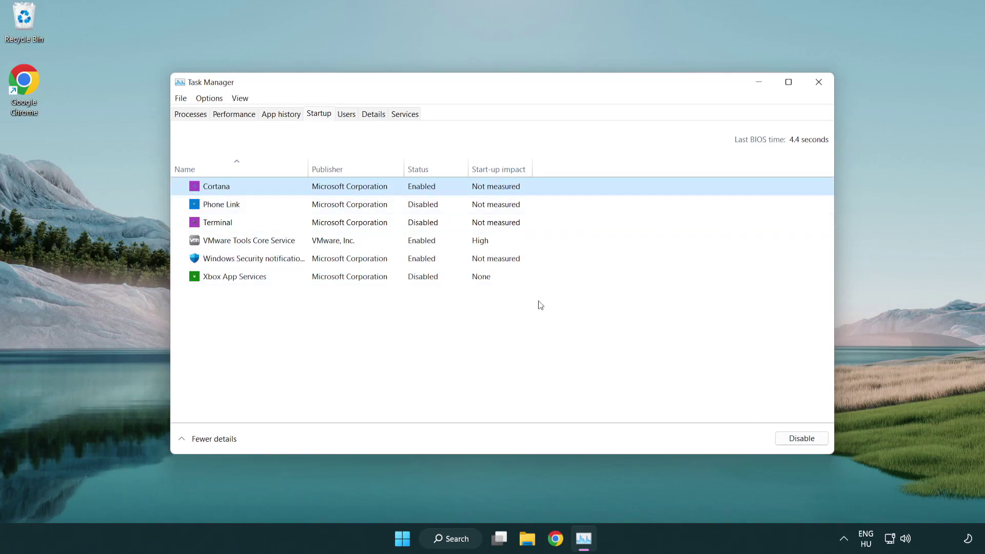
pyautogui.click(796, 438)
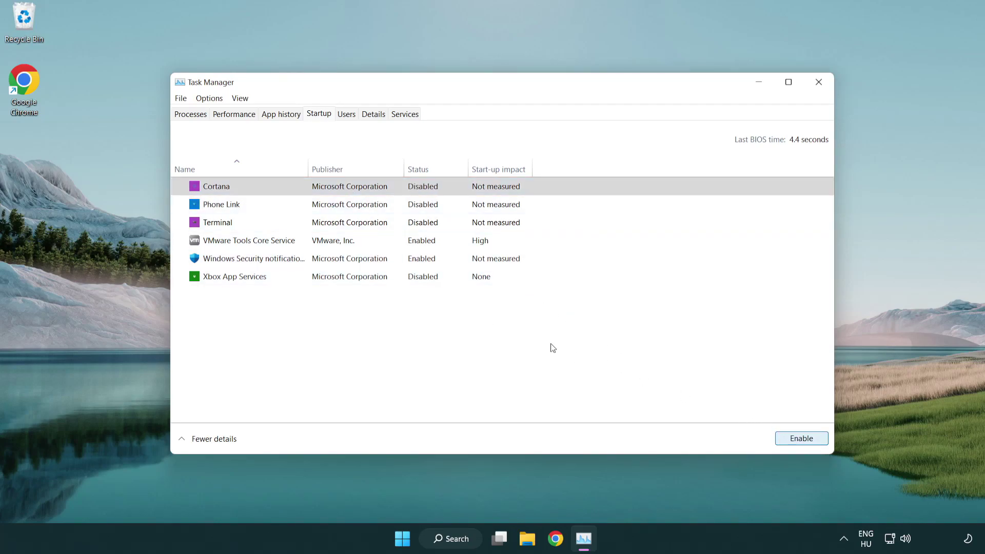
pyautogui.click(469, 263)
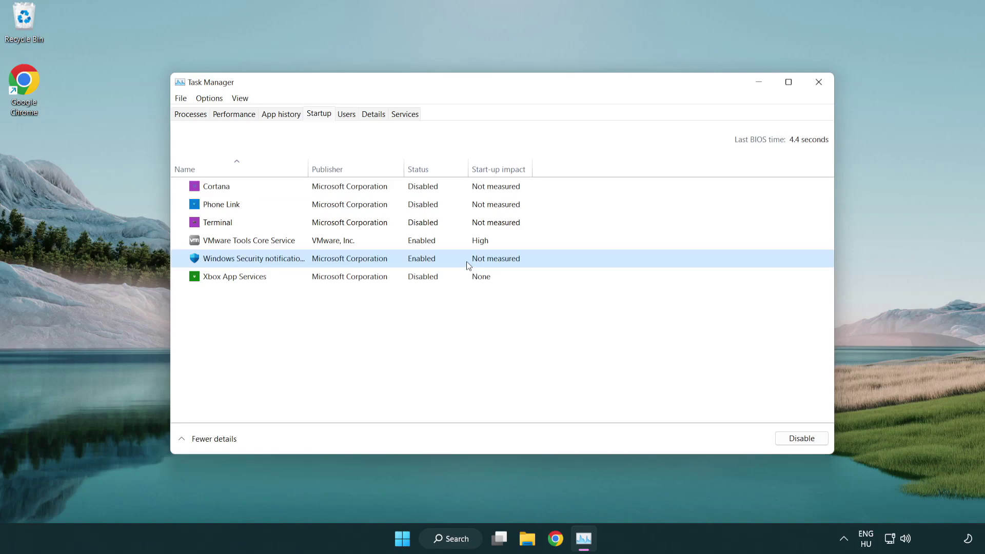
pyautogui.click(796, 440)
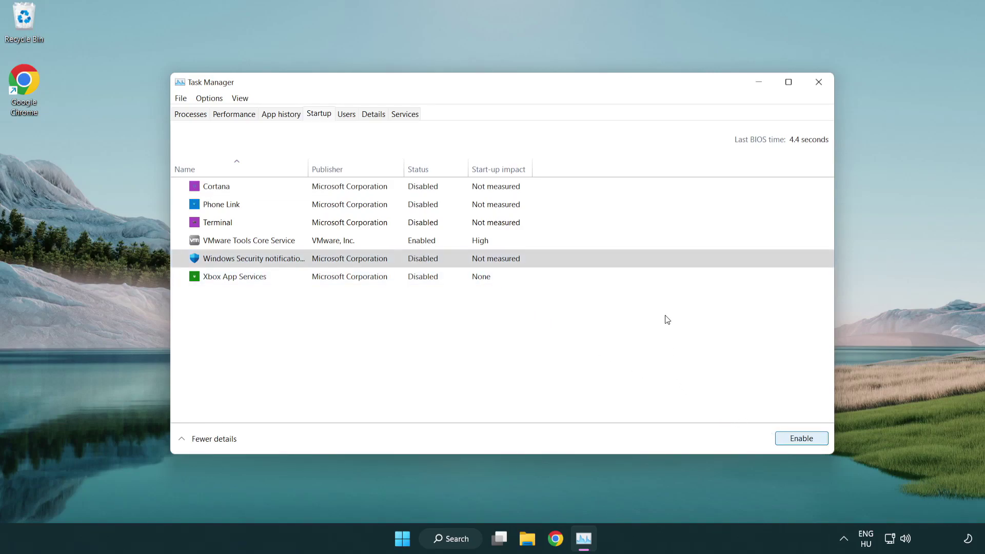
# - Close Task Manager, search for 'cmd' and bring up Command Prompt's extra launch options
pyautogui.click(821, 84)
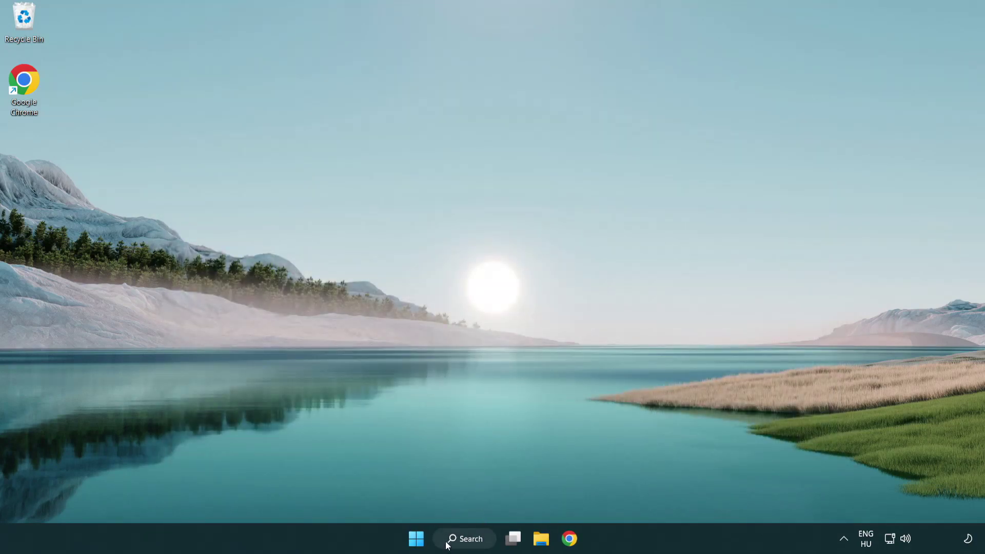
pyautogui.click(462, 538)
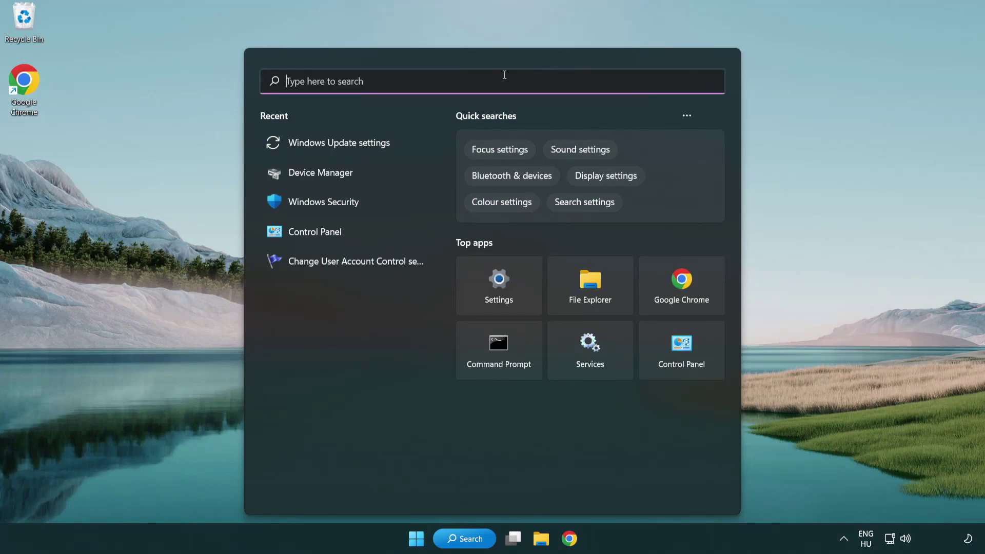
pyautogui.write('cmd')
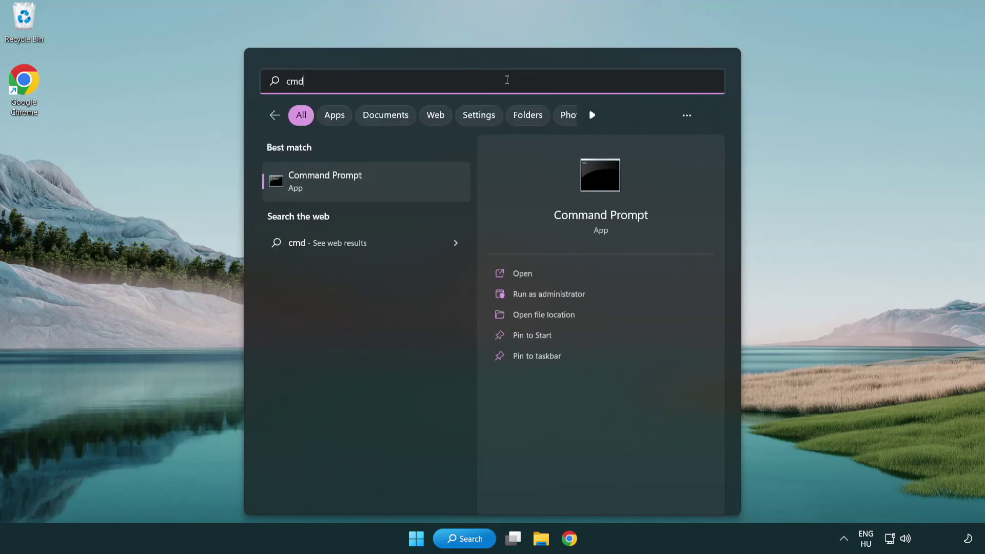
pyautogui.rightClick(378, 188)
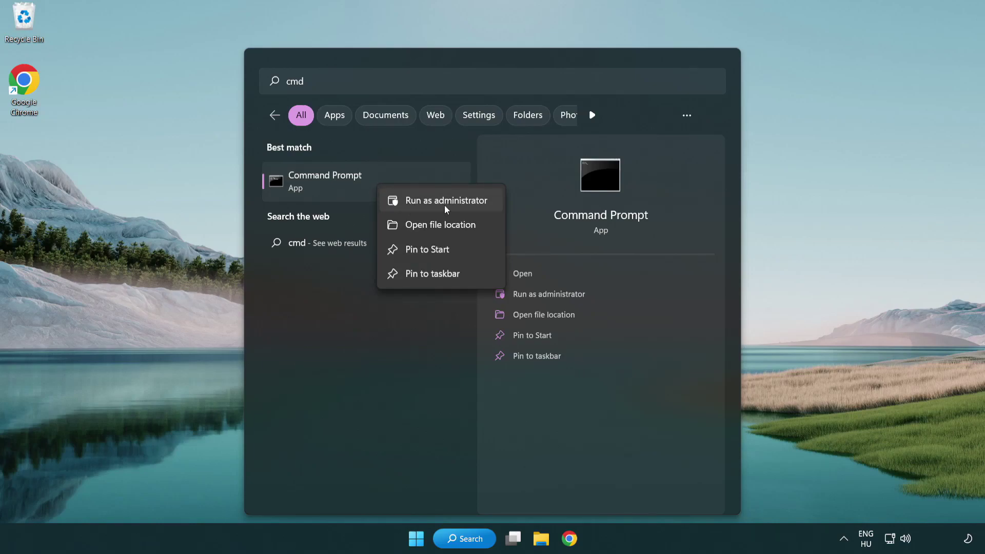
# - Run sfc /scannow in an administrator Command Prompt, which finds no integrity violations
pyautogui.click(444, 204)
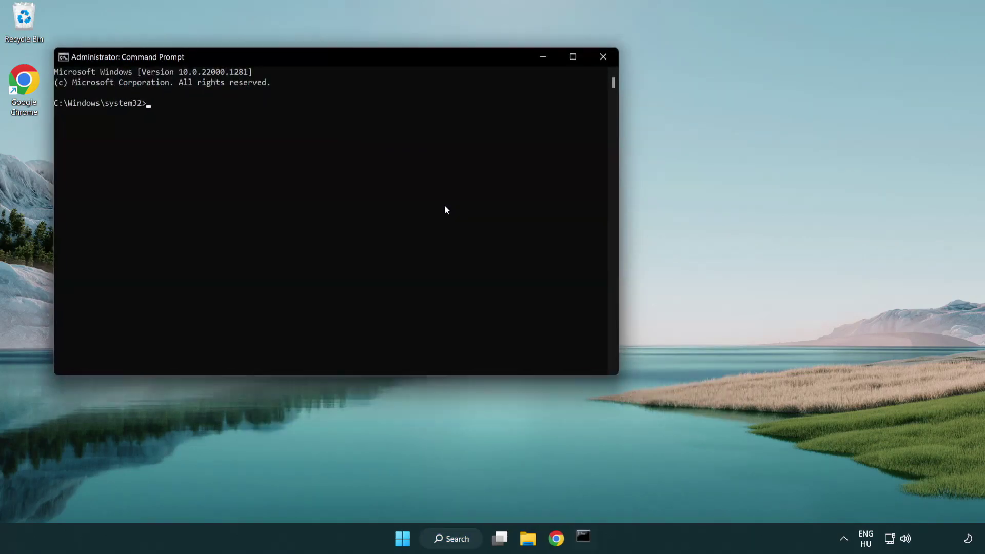
pyautogui.moveTo(351, 62); pyautogui.dragTo(495, 106)
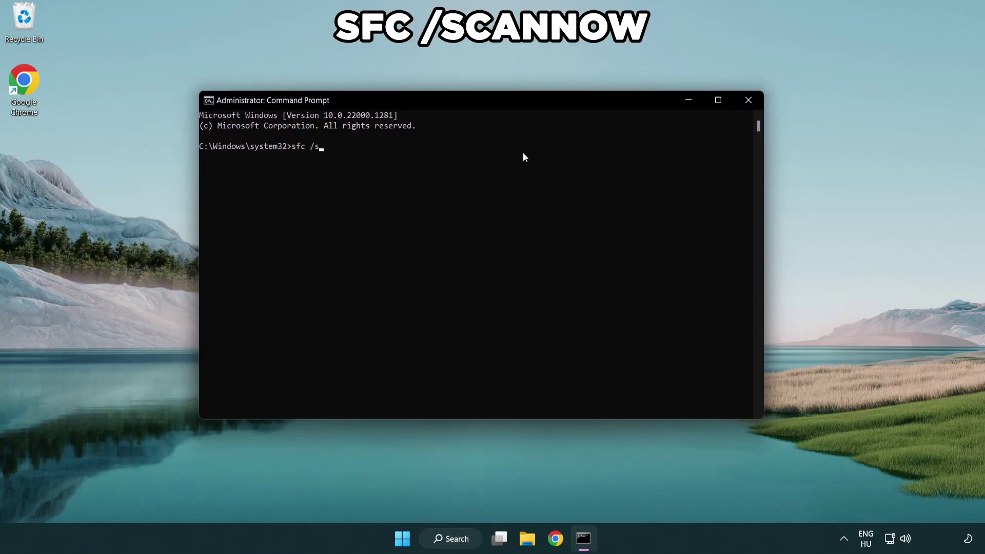
pyautogui.write('sfc /scannow')
pyautogui.press('Return')
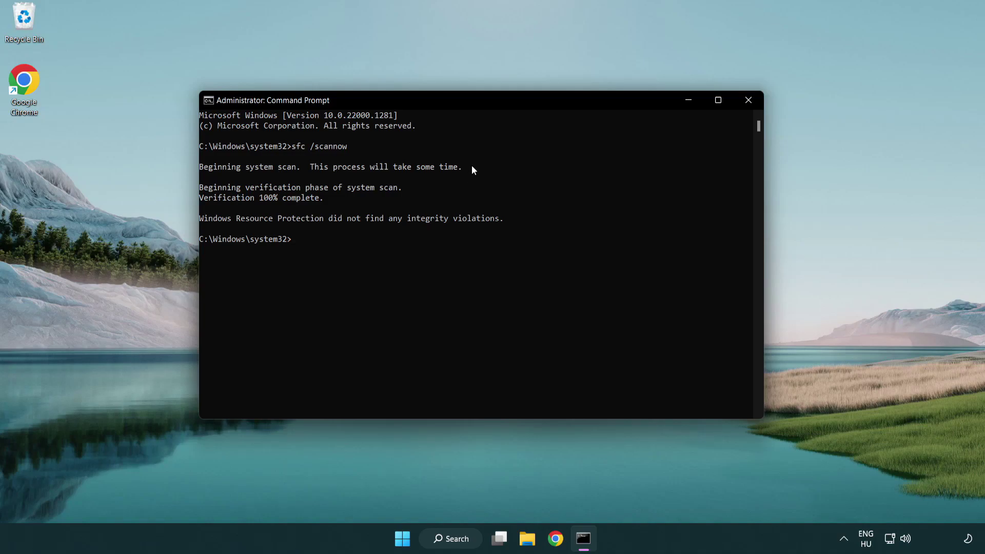
# - Close the Command Prompt window and bring up the Start menu's power options
pyautogui.click(749, 101)
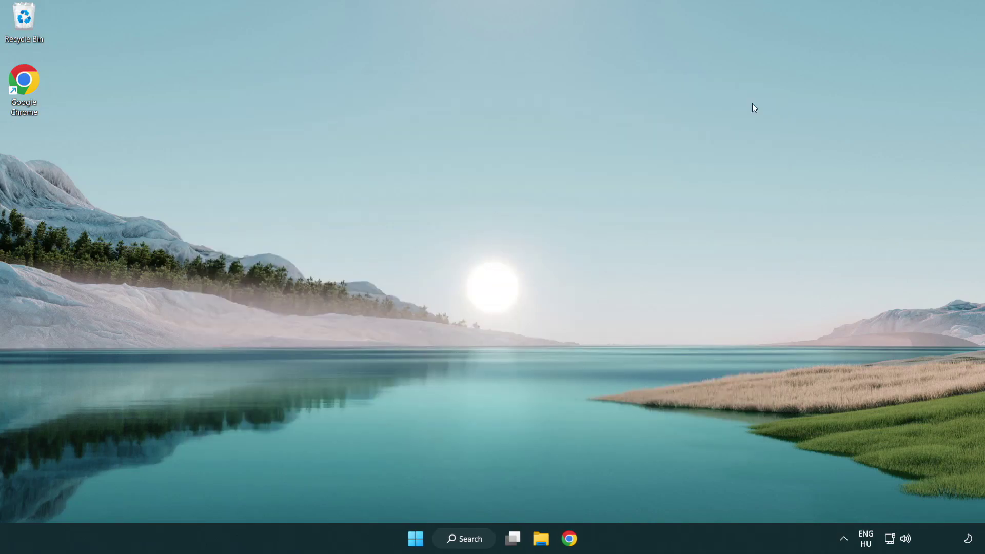
pyautogui.click(417, 538)
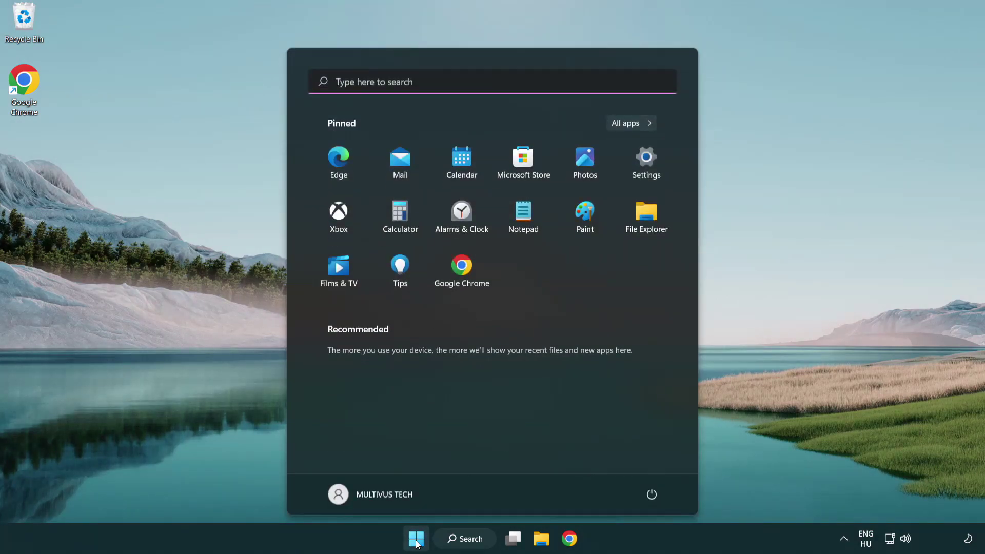
pyautogui.click(656, 492)
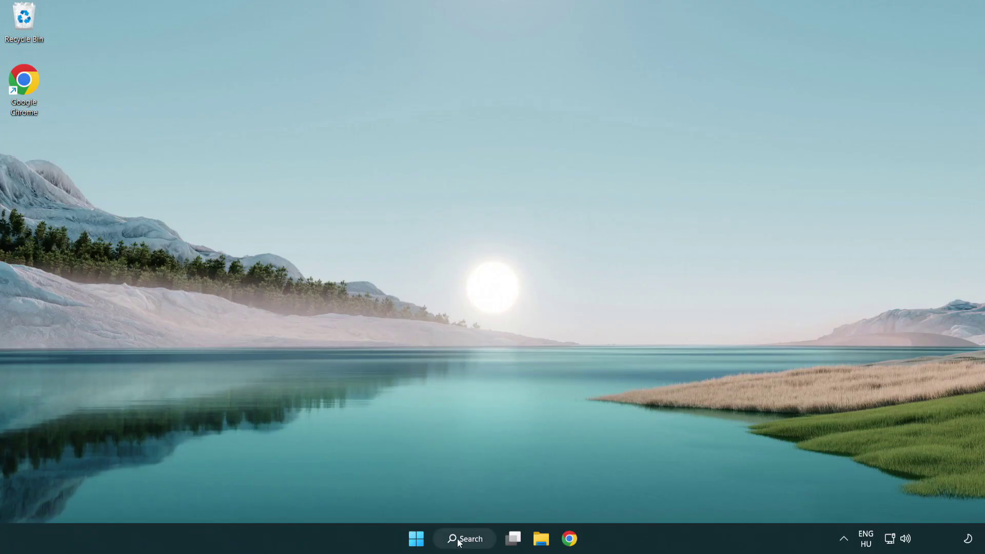
# - Search Windows for 'security' so the Windows Security app appears as best match
pyautogui.click(466, 541)
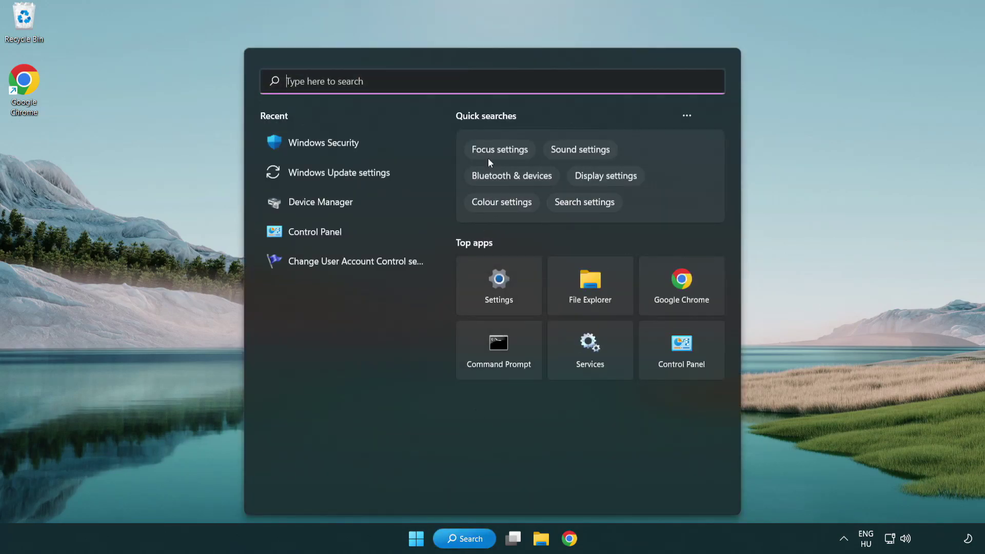
pyautogui.write('sec')
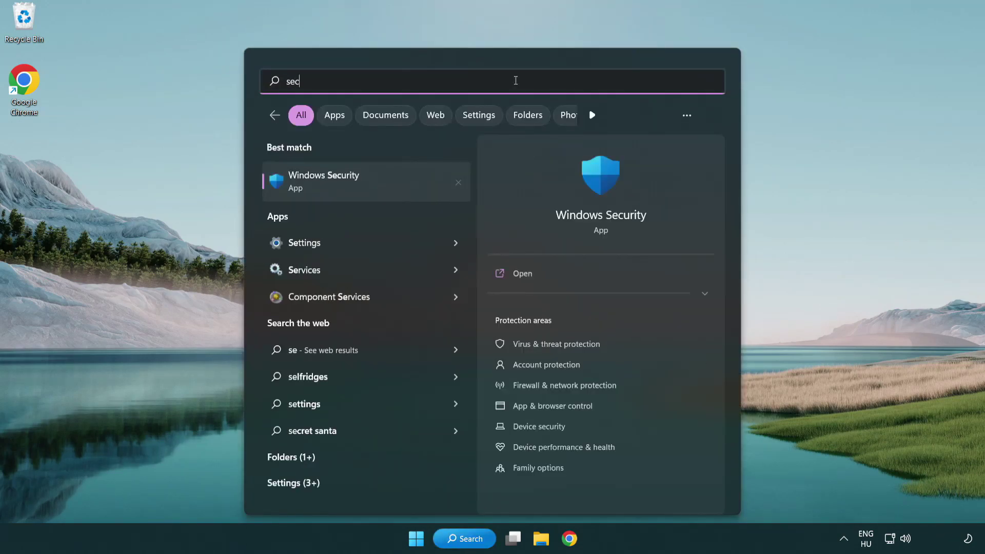
pyautogui.write('uri')
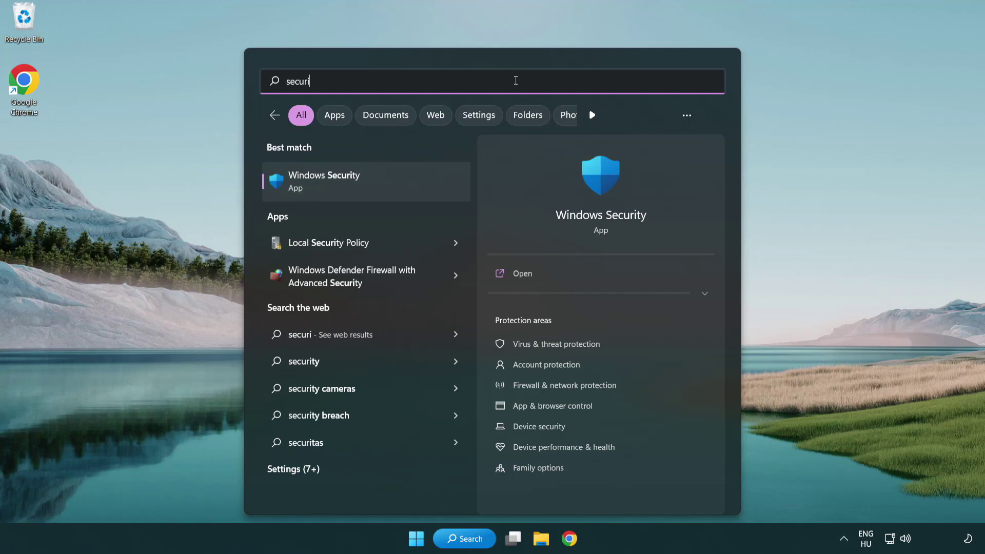
pyautogui.write('ty')
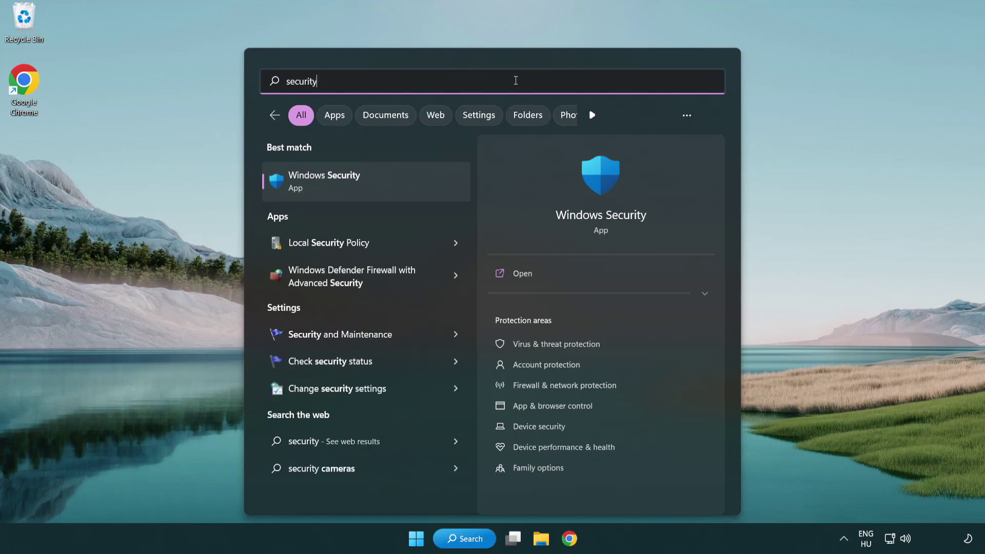
# - Go to the Windows Security exclusions list via Virus & threat protection settings
pyautogui.click(402, 188)
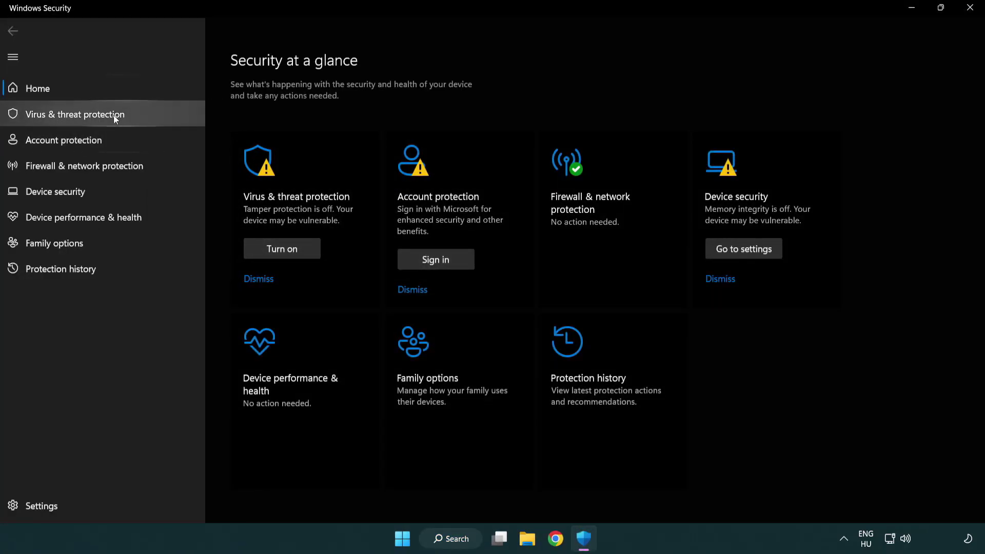
pyautogui.click(79, 115)
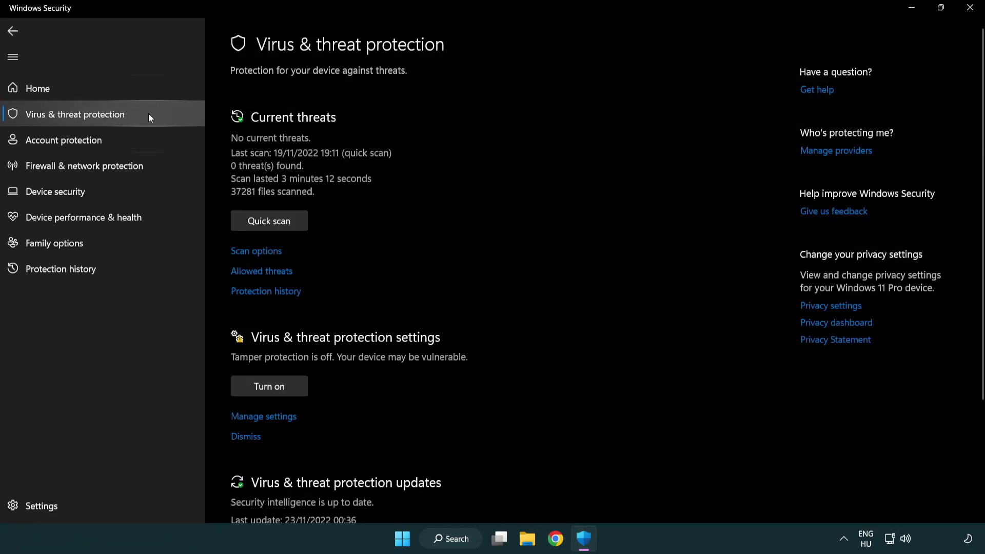
pyautogui.scroll(-1, 285, 211)
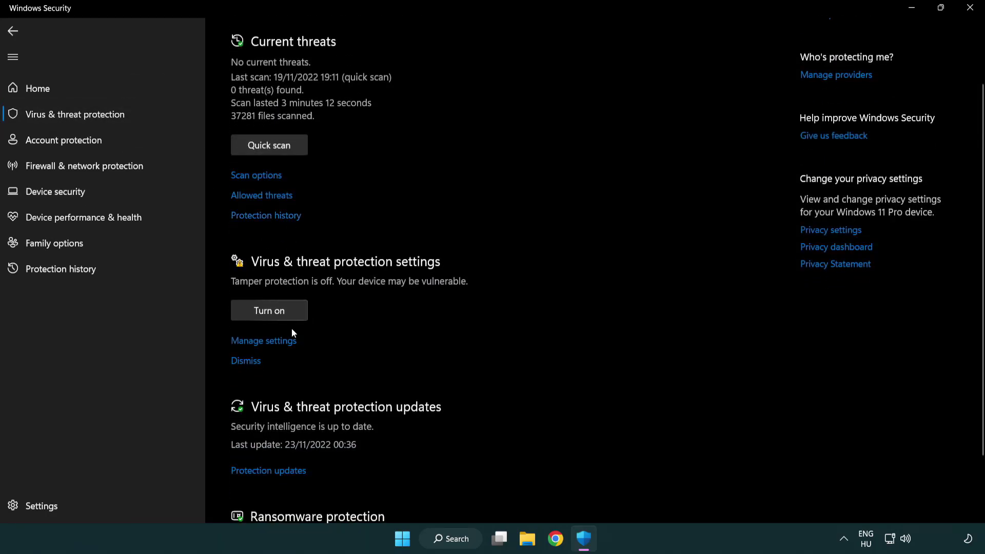
pyautogui.click(262, 343)
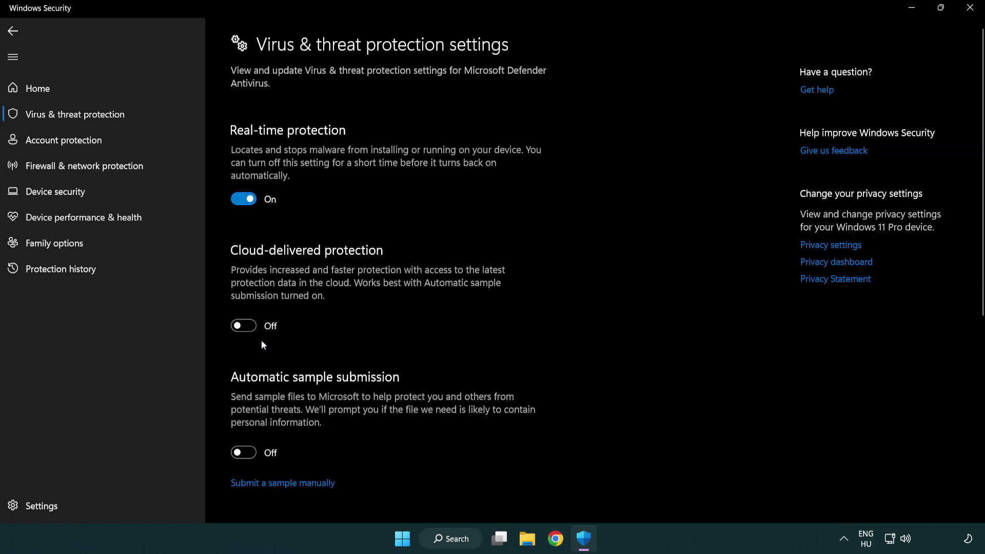
pyautogui.scroll(-5, 262, 343)
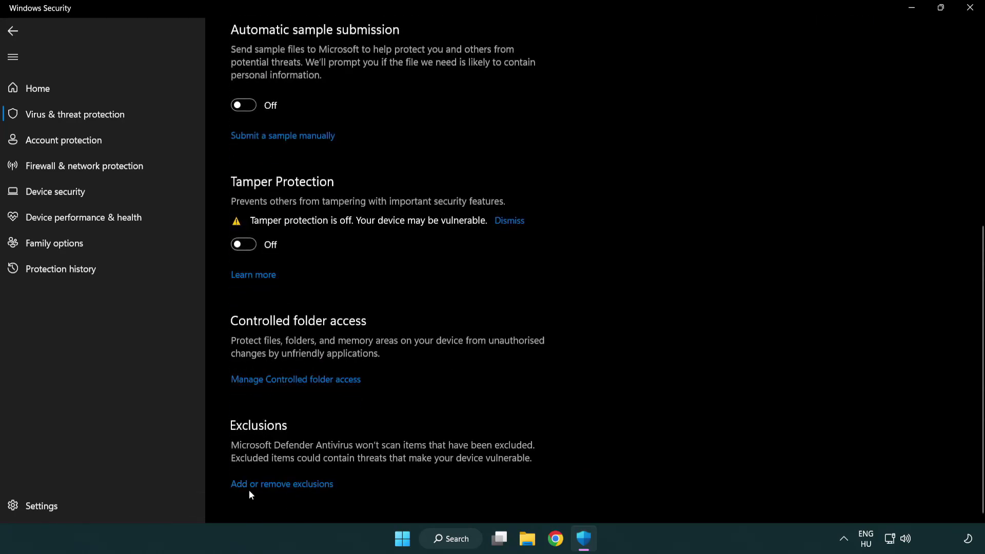
pyautogui.click(271, 492)
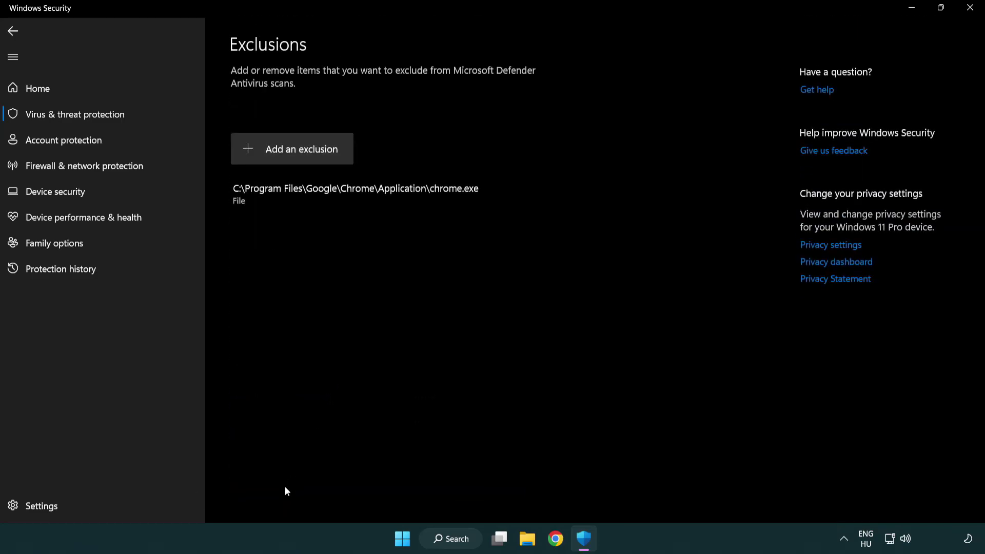
# - Open the Add an exclusion dropdown on the Exclusions page
pyautogui.click(295, 150)
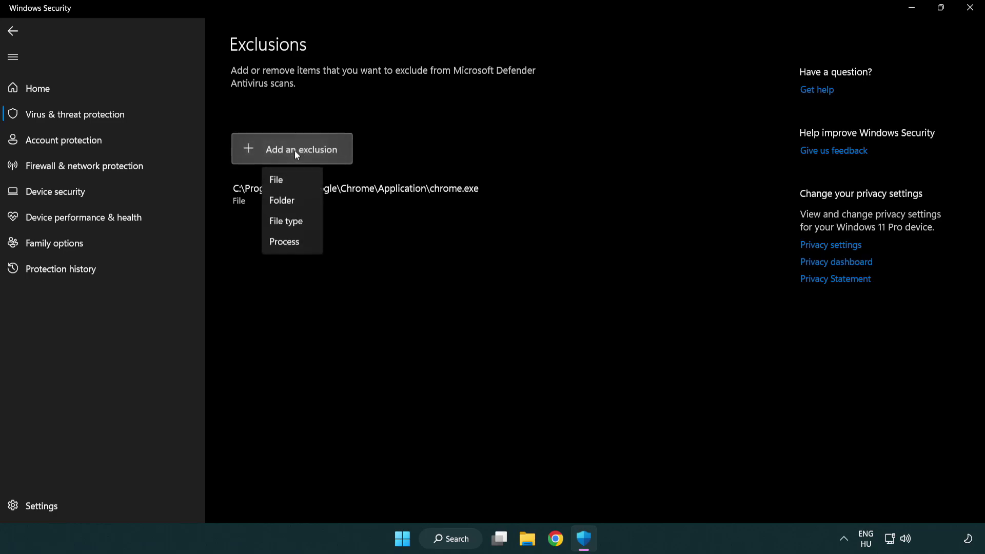
# - Add the NOT WORKING APP shortcut in C:\Program Files (x86)\NOT WORKING APP as a file exclusion
pyautogui.click(297, 183)
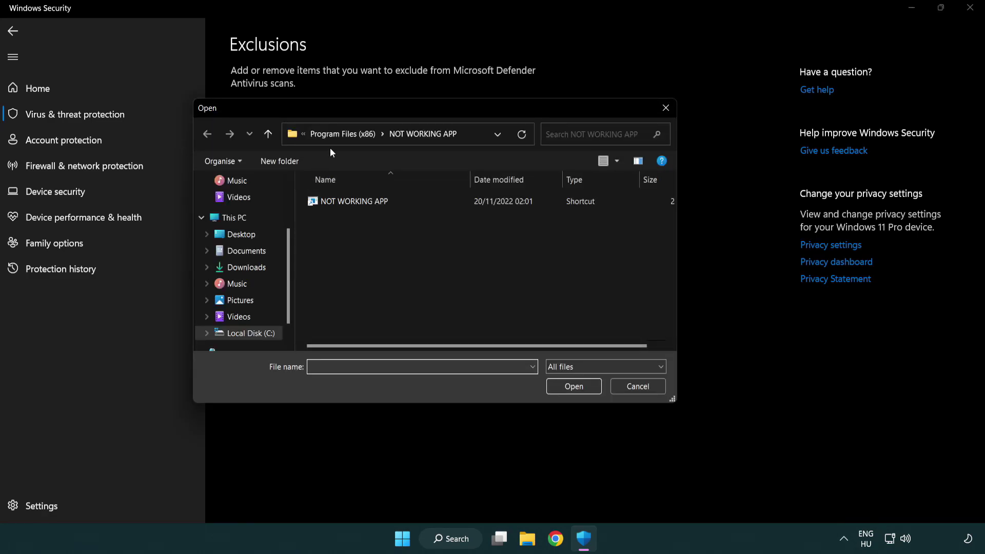
pyautogui.click(334, 137)
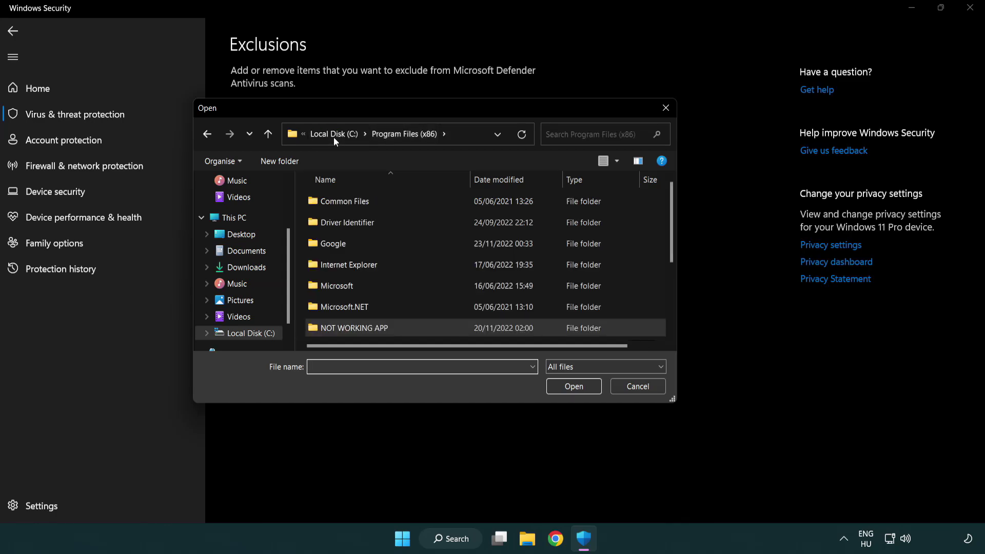
pyautogui.click(334, 134)
pyautogui.click(334, 137)
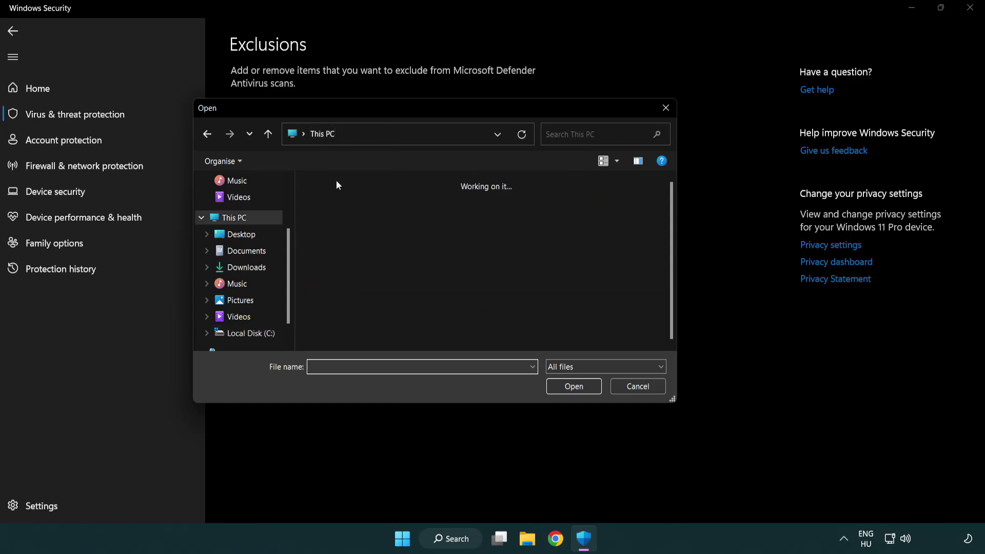
pyautogui.doubleClick(360, 340)
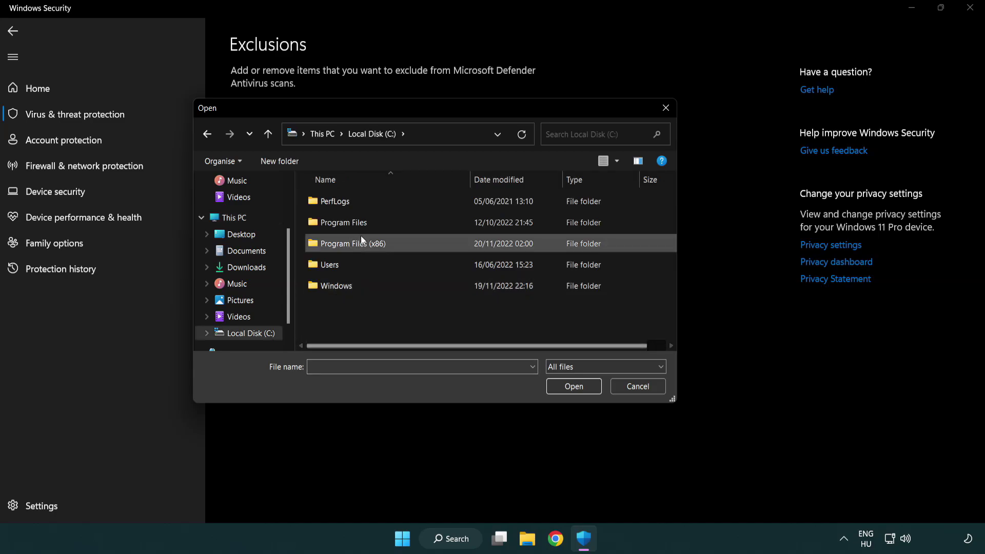
pyautogui.doubleClick(360, 242)
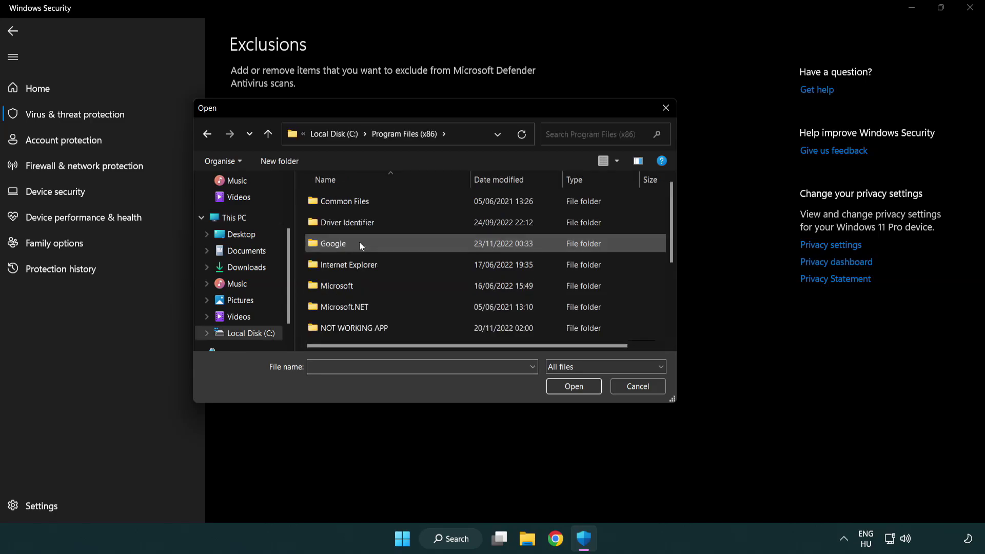
pyautogui.doubleClick(367, 329)
pyautogui.click(349, 202)
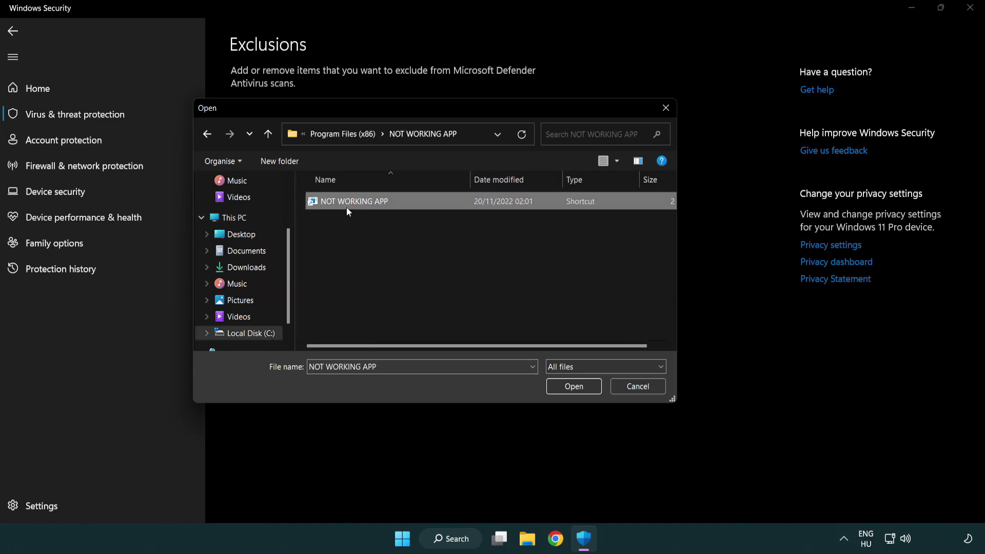
pyautogui.click(571, 390)
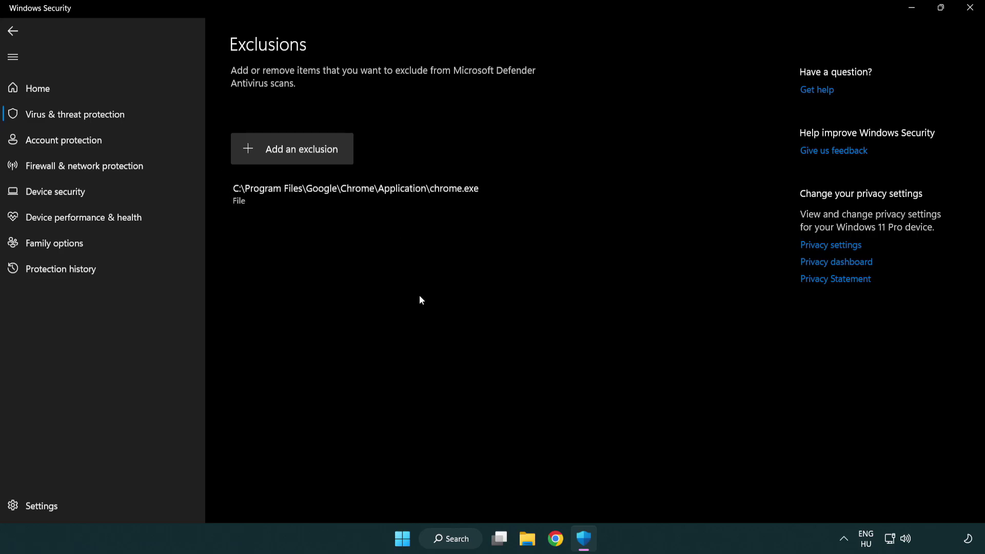
# - Close Windows Security and show the Start menu's Sleep, Shut down and Restart options
pyautogui.click(970, 8)
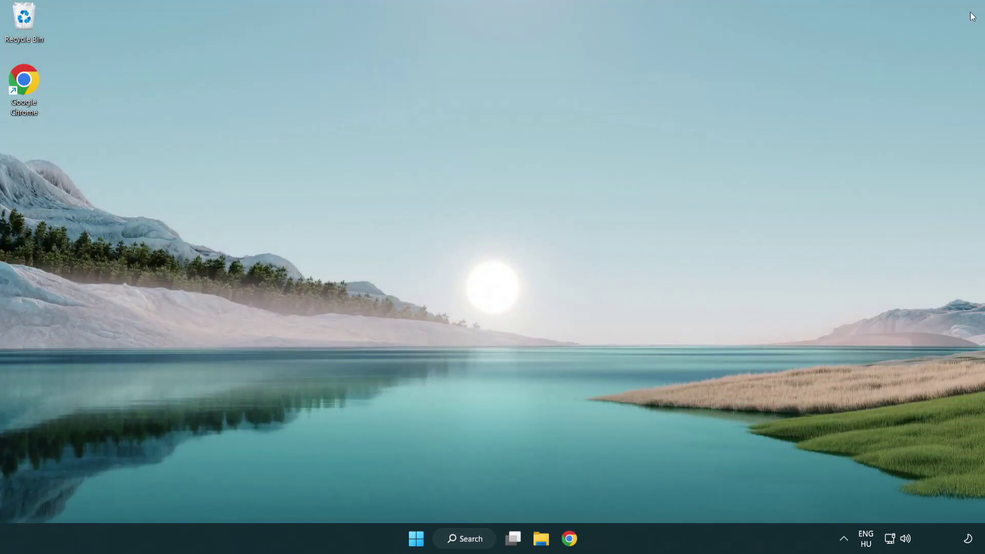
pyautogui.click(416, 538)
pyautogui.click(657, 492)
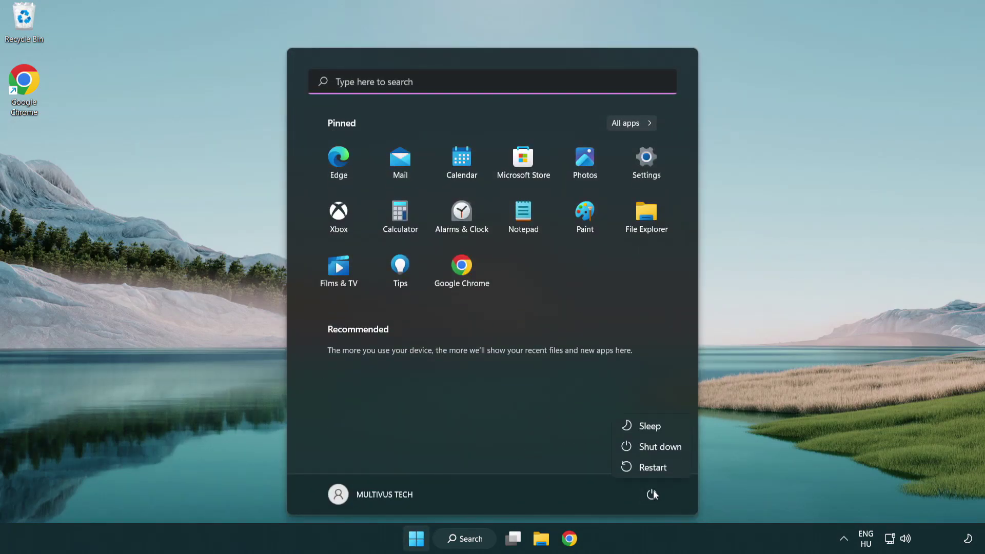